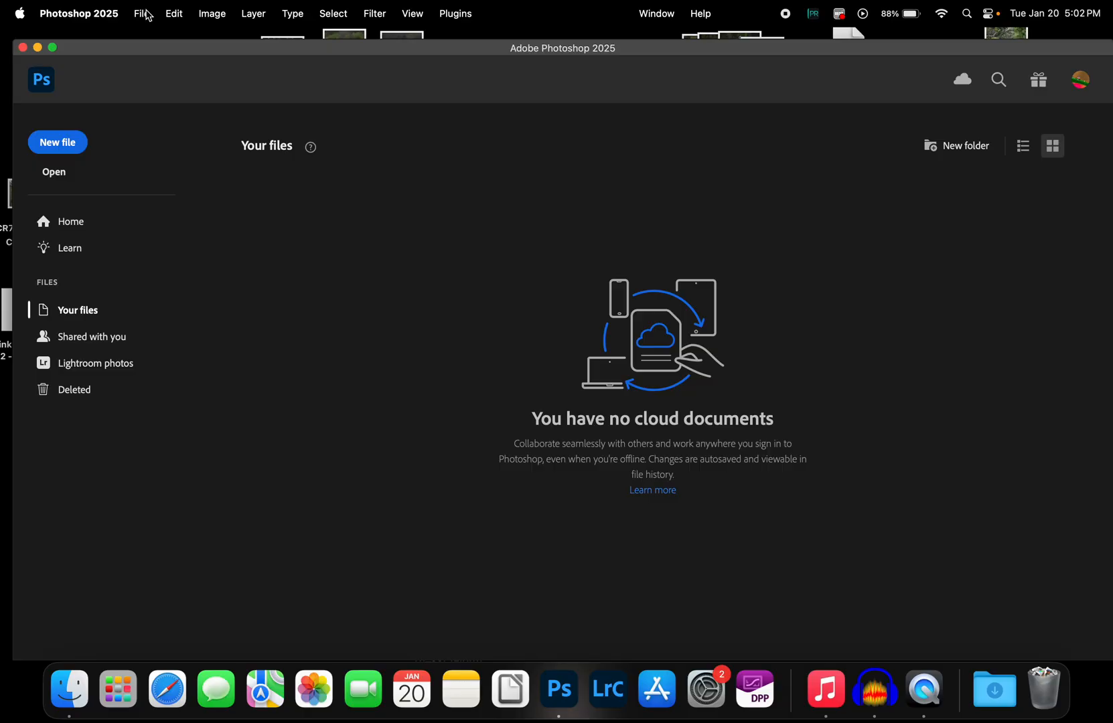
- Start the Load Files into Stack script and browse the Desktop for source files
click(144, 16)
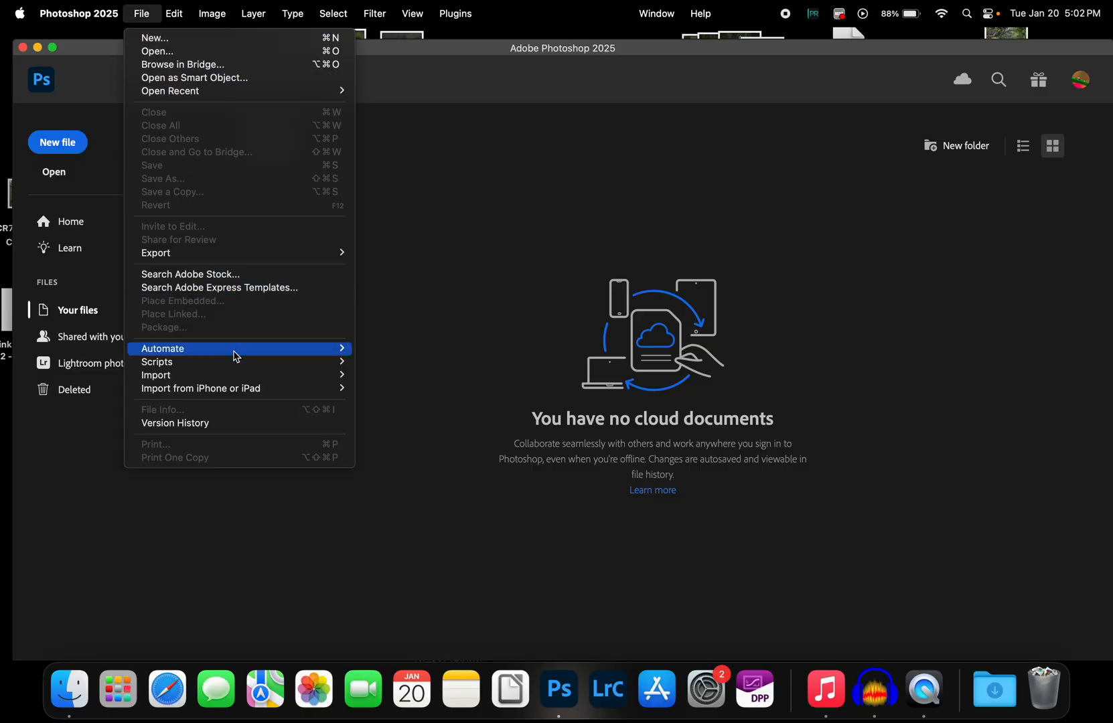
mouse_move(239, 365)
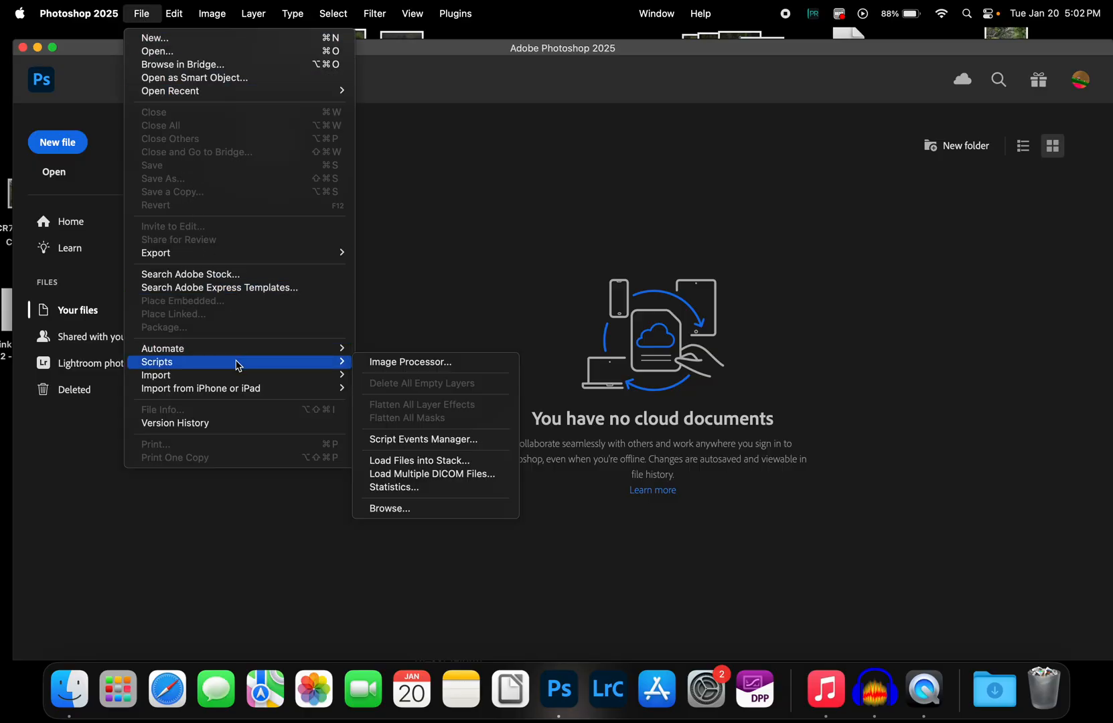
click(448, 467)
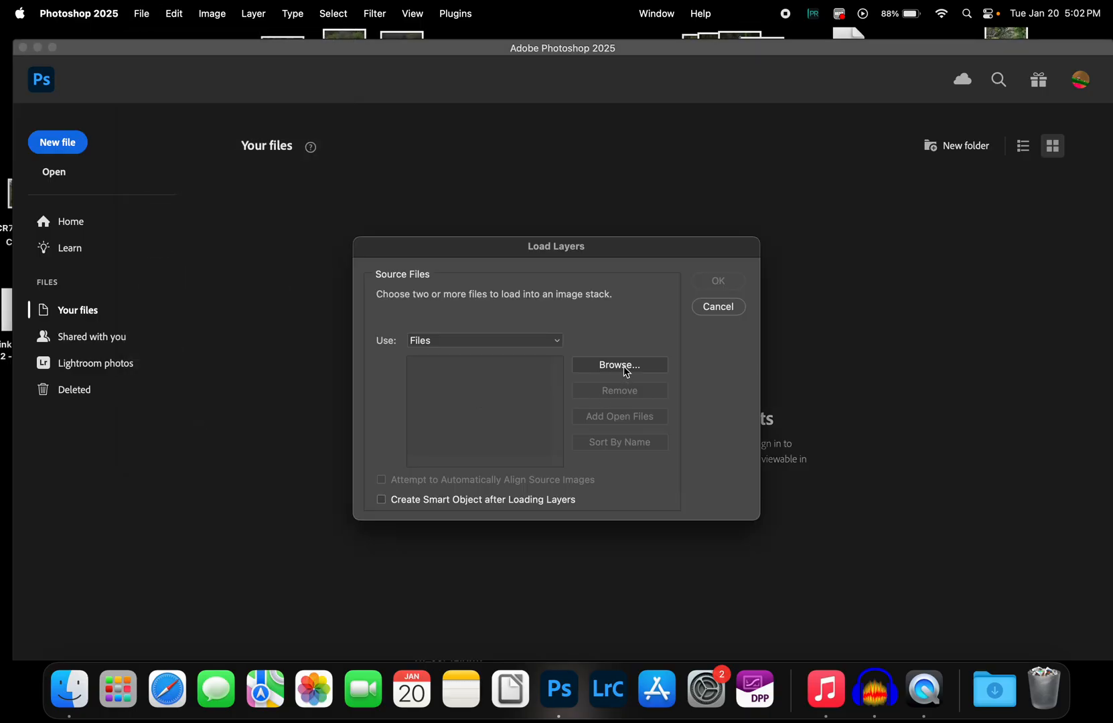
click(626, 369)
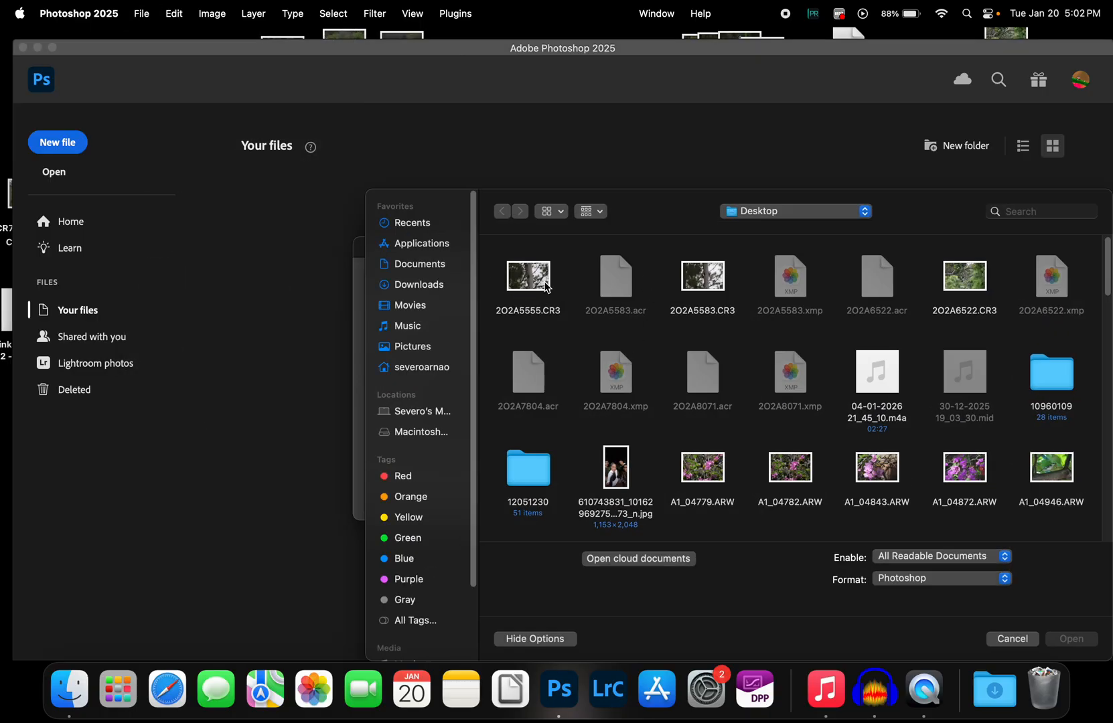
- Preview the photos 2O2A5555.CR3 and 2O2A5583.CR3 to check the woodpecker in each
click(529, 282)
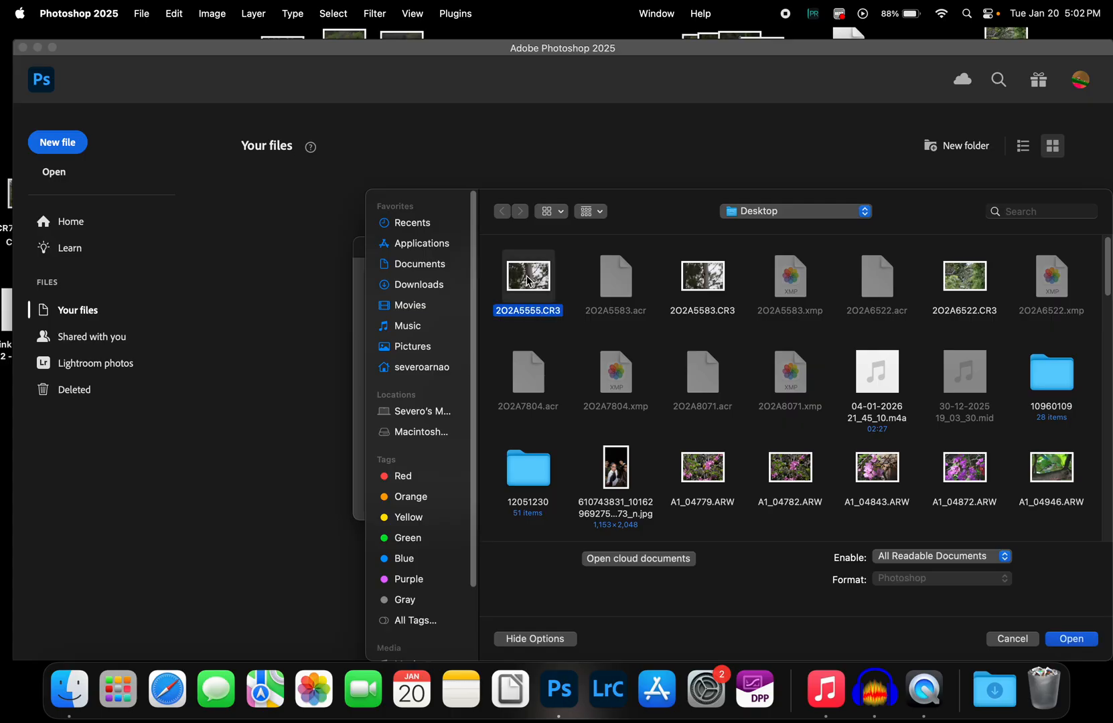
key(space)
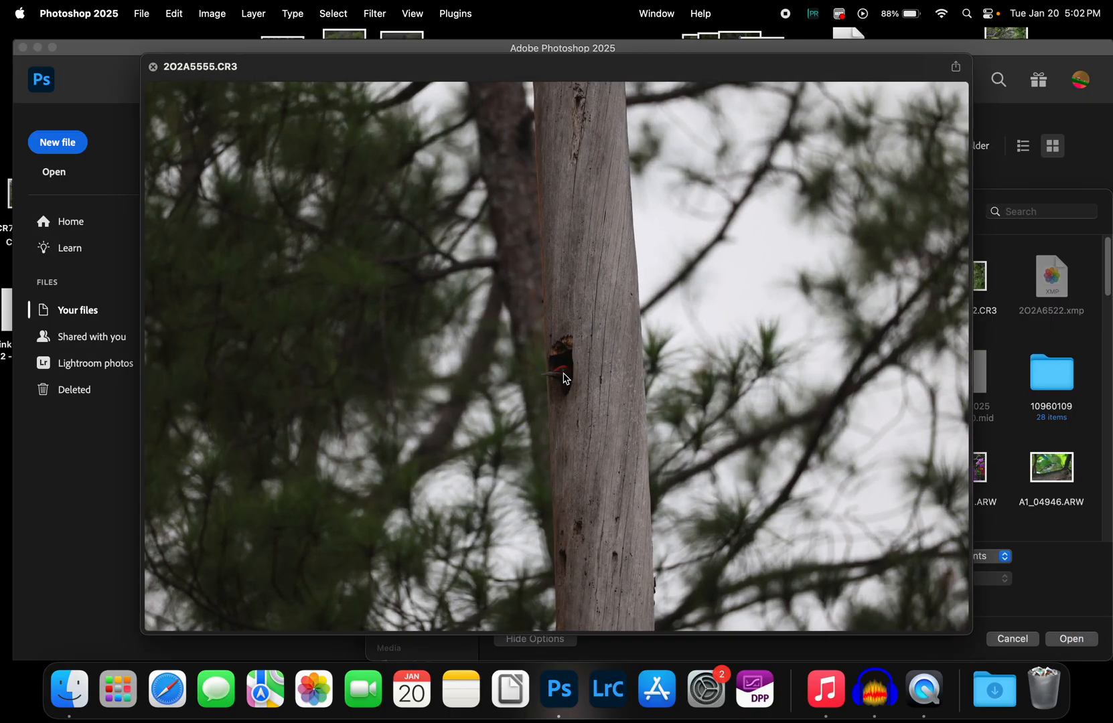
key(space)
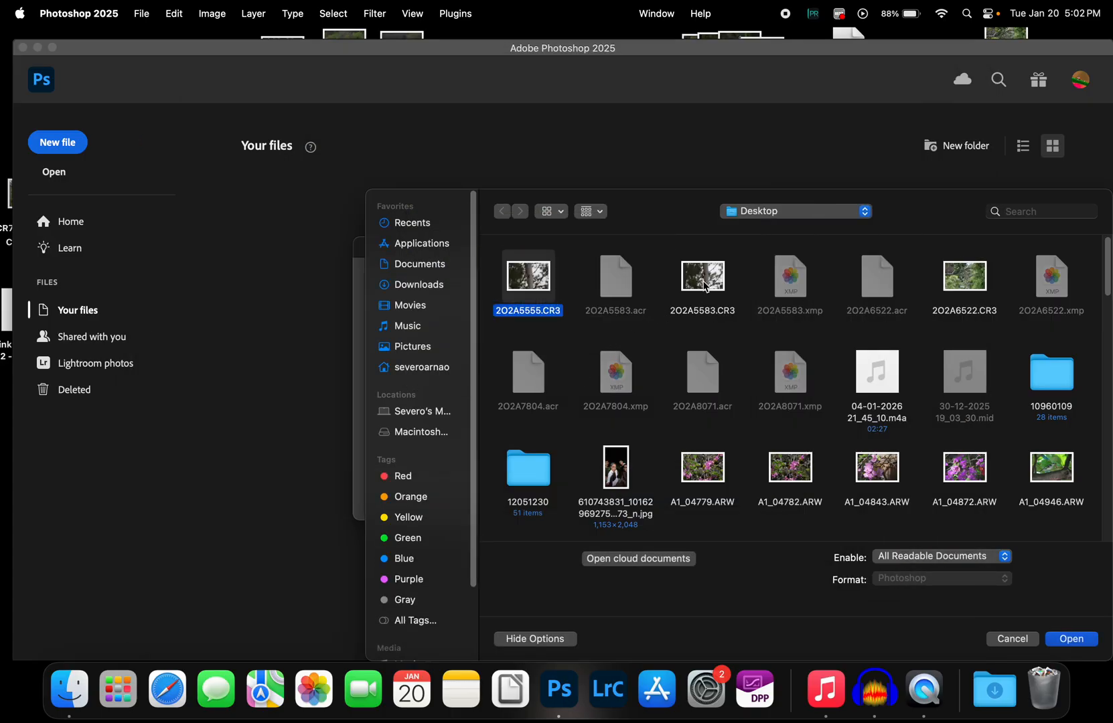
click(693, 318)
key(space)
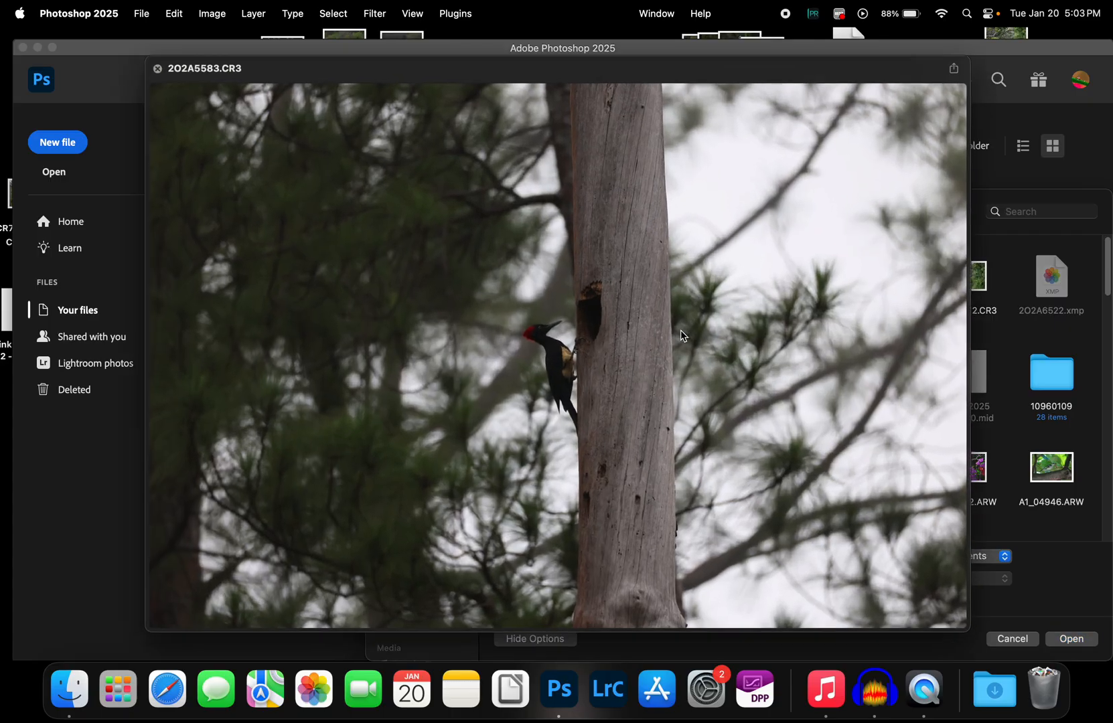
key(space)
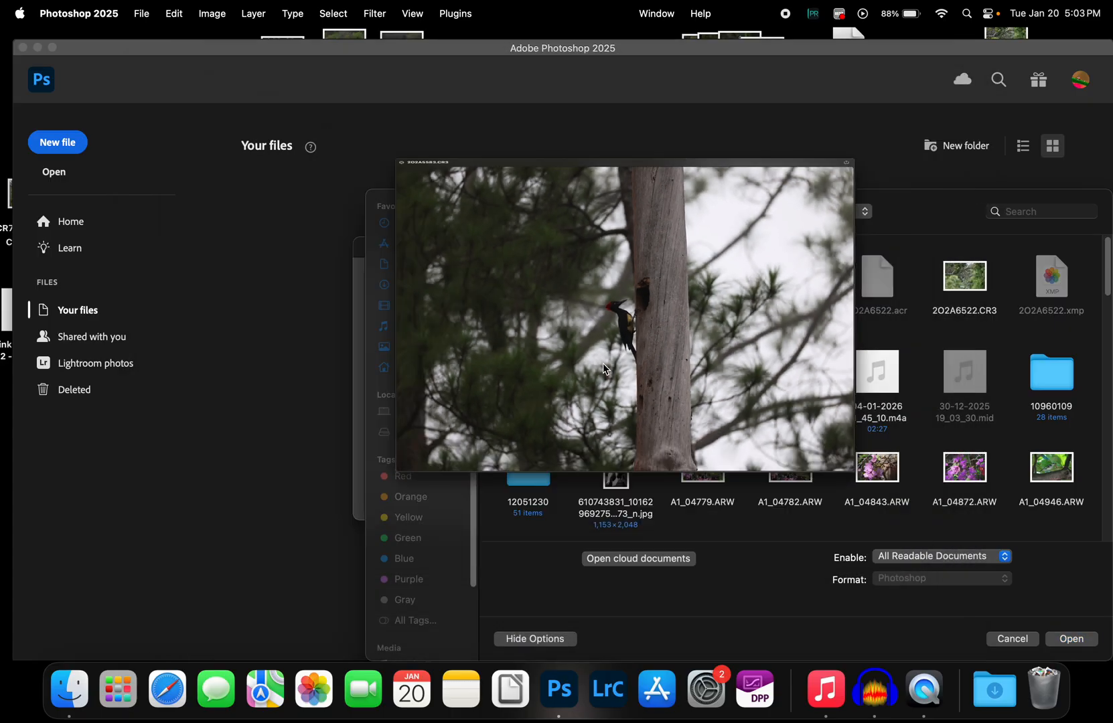
- Load 2O2A5555.CR3 and 2O2A5583.CR3 together as layers of one new document
super+click(533, 293)
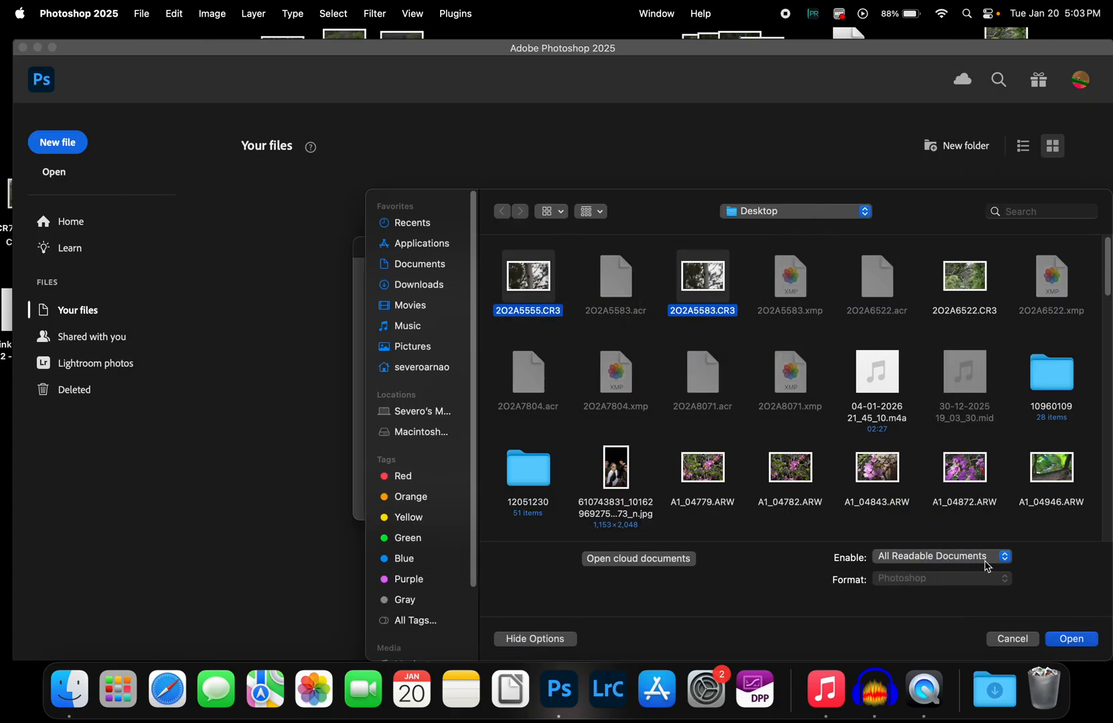
click(1072, 639)
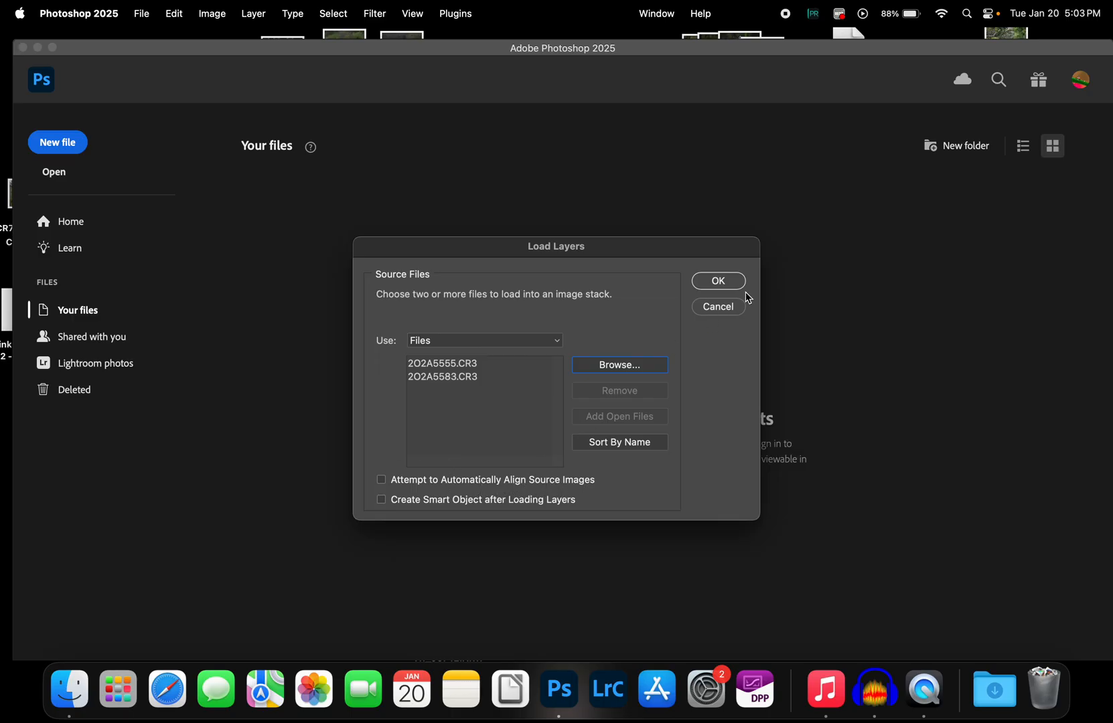
click(721, 281)
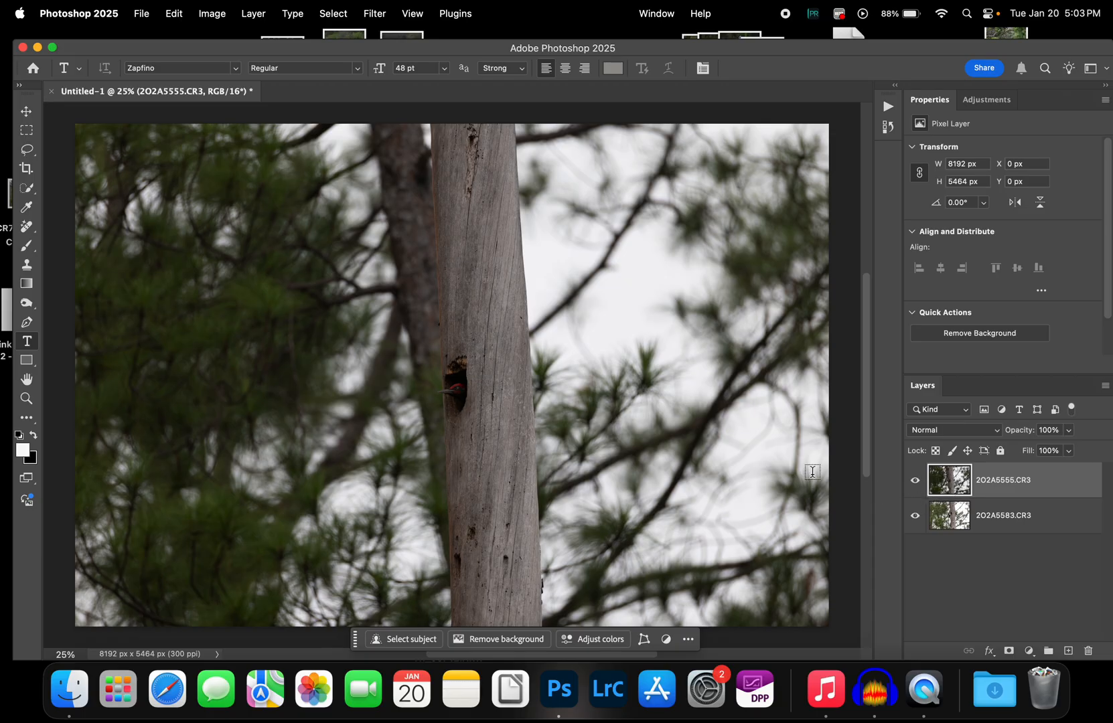
- Move the 2O2A5583.CR3 layer above 2O2A5555.CR3, toggling the upper layer's visibility to compare the two photos
click(913, 481)
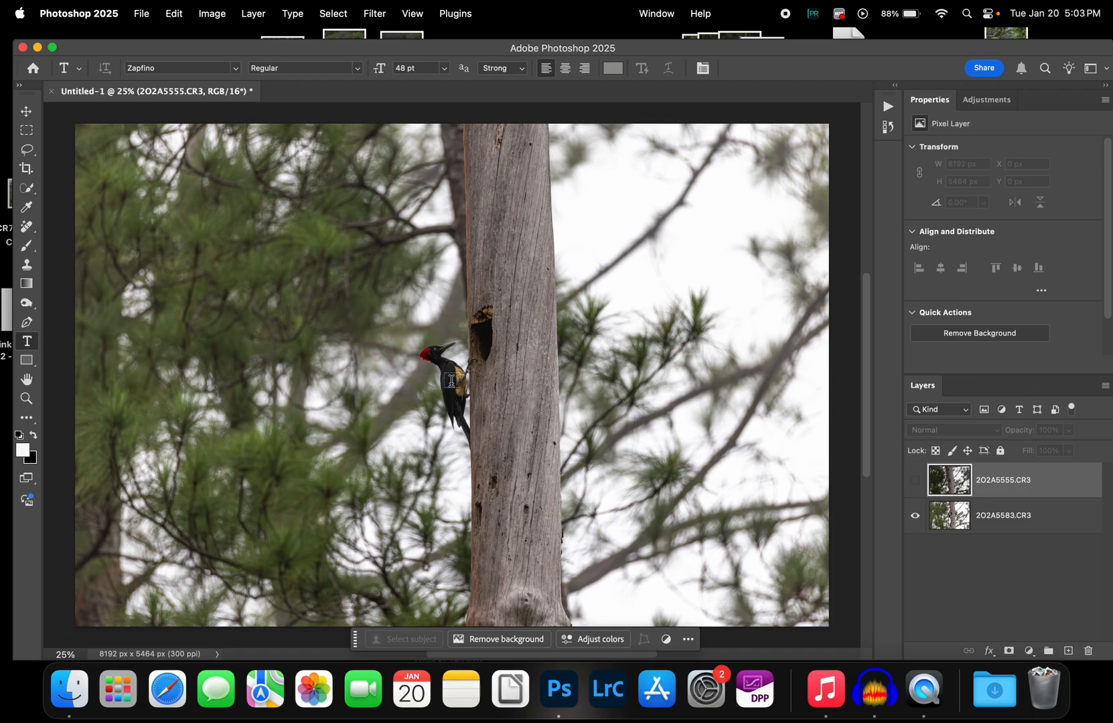
click(915, 480)
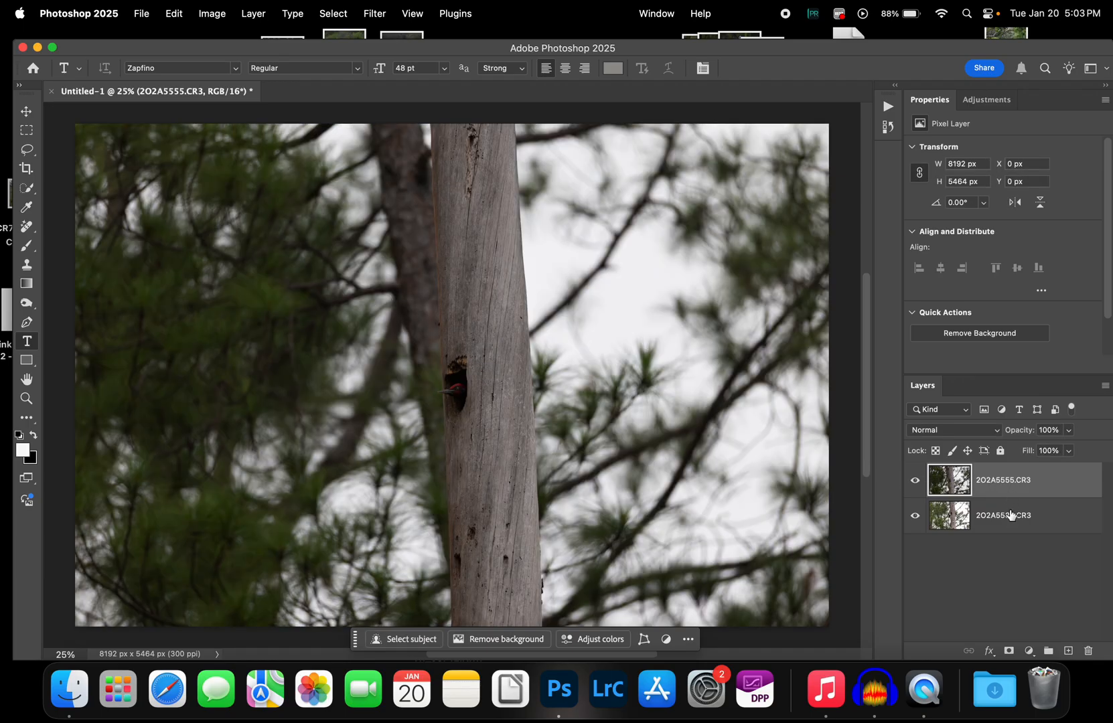
drag(1012, 515, 1006, 472)
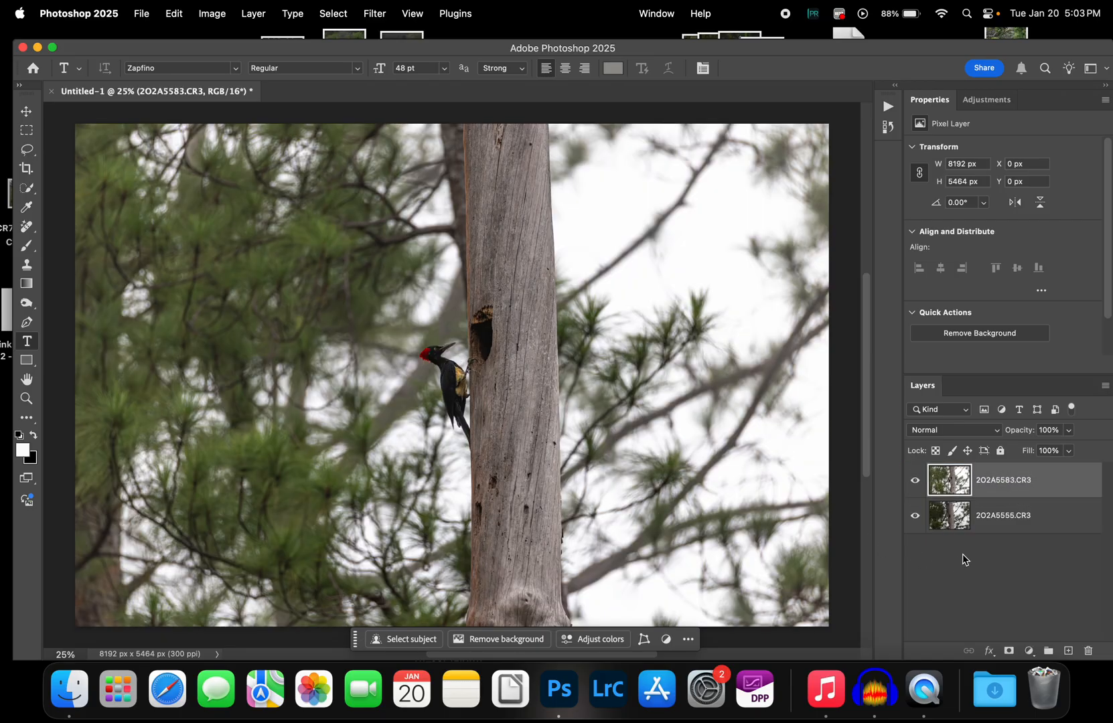
click(916, 480)
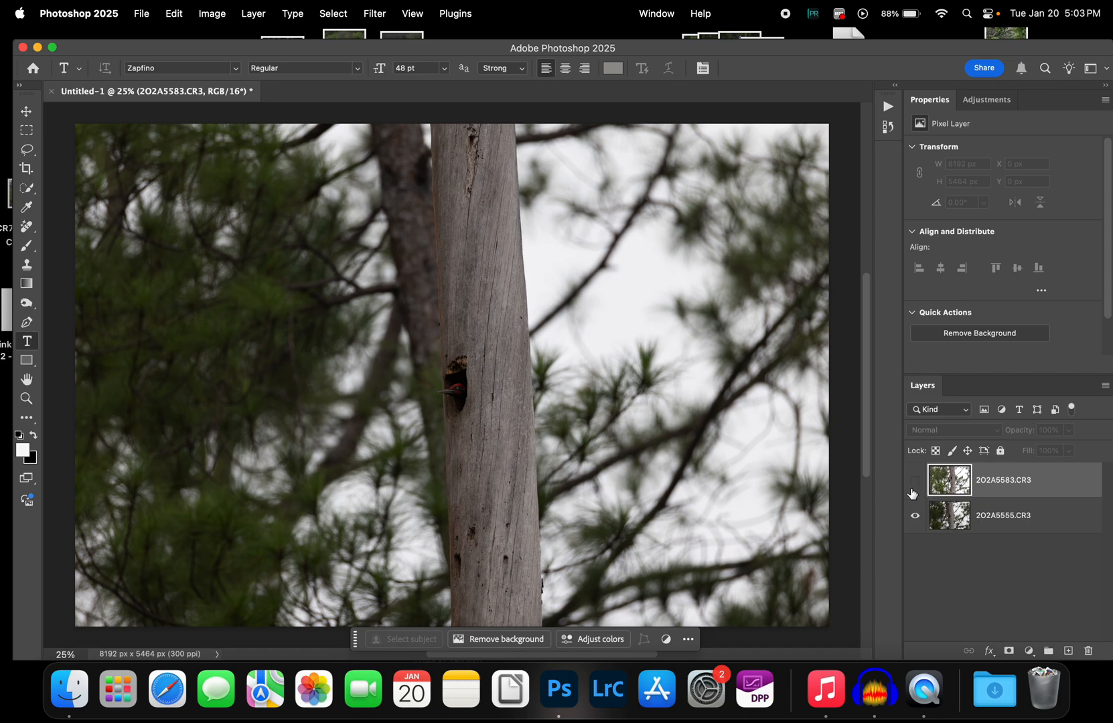
click(914, 482)
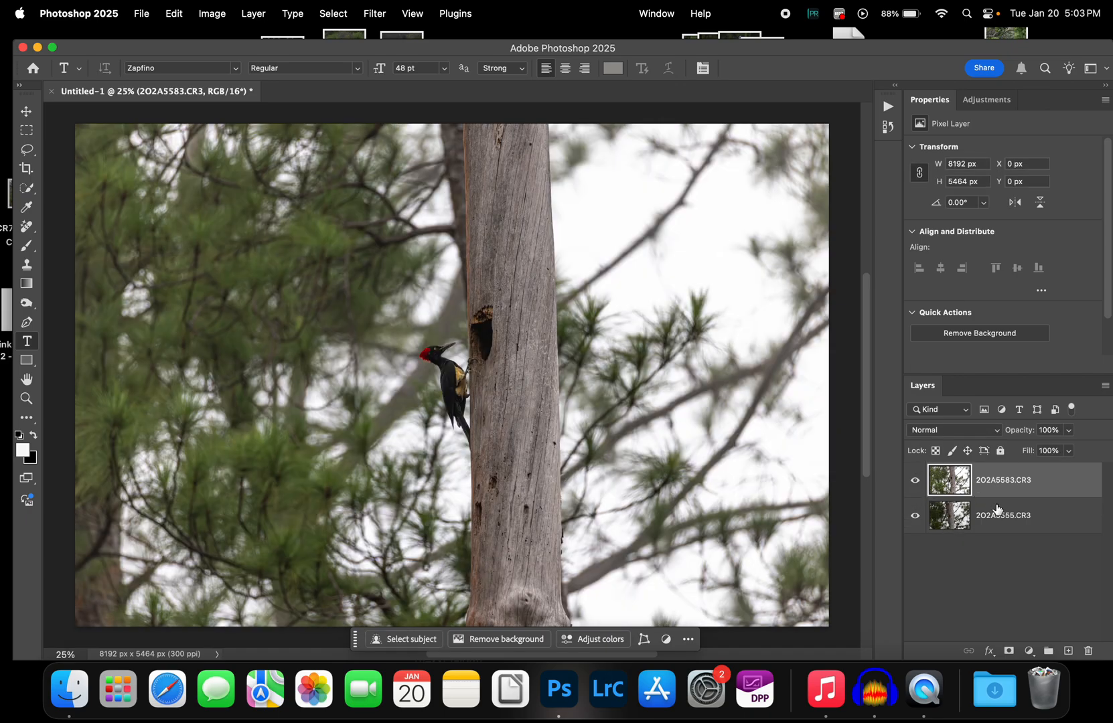
- Set the 2O2A5583.CR3 layer to Darken and move it to about X -285 px, Y 584 px, aligning the trunks and nest holes
click(998, 434)
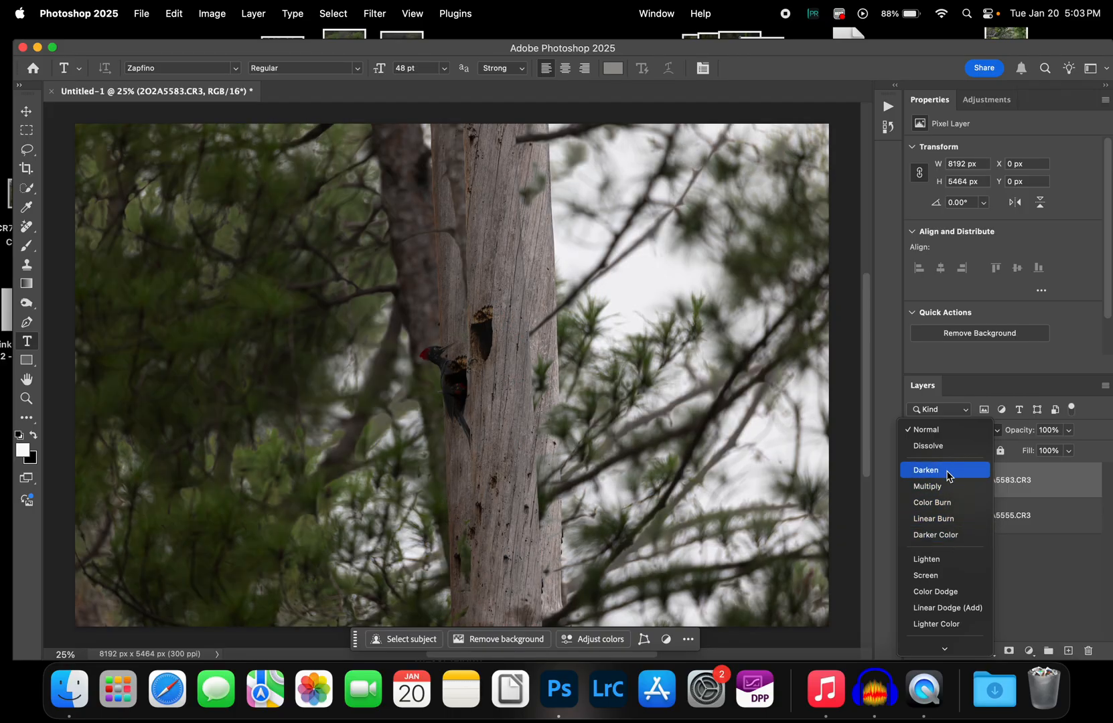
click(947, 471)
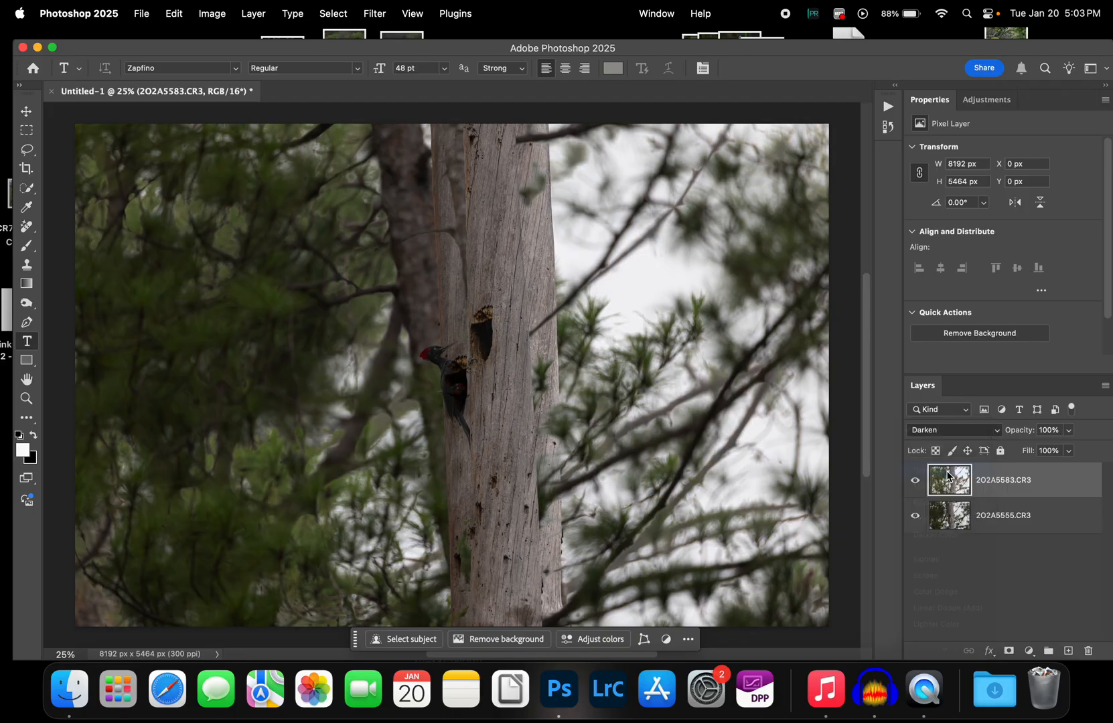
click(956, 521)
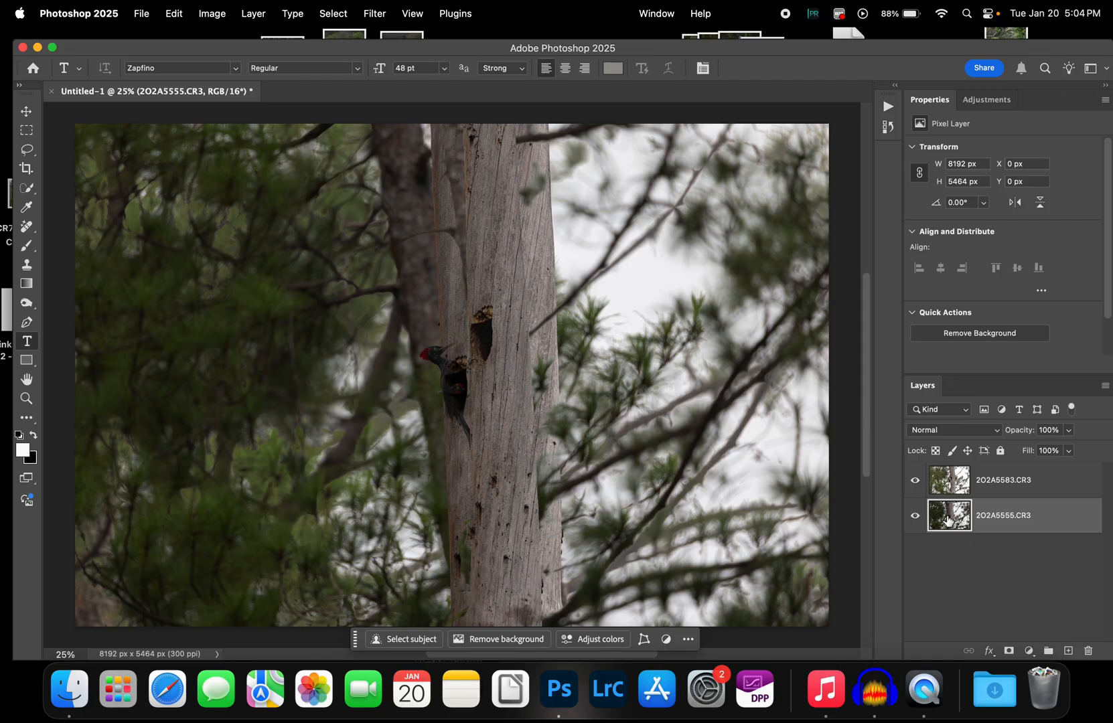
click(27, 114)
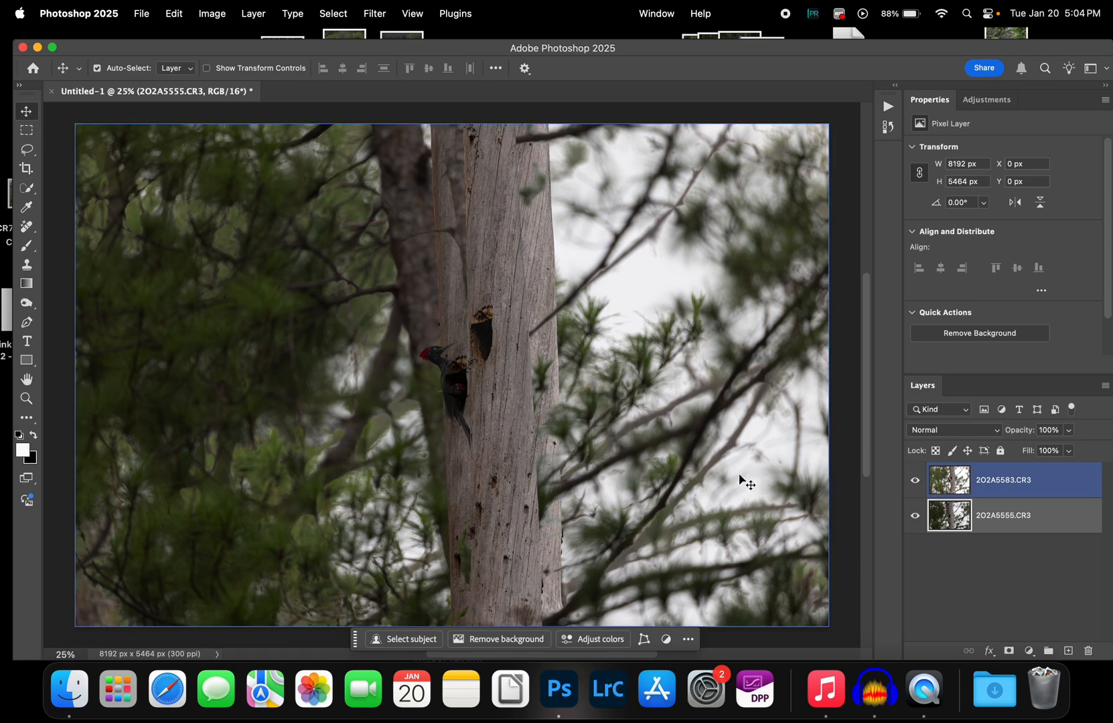
drag(744, 478, 694, 500)
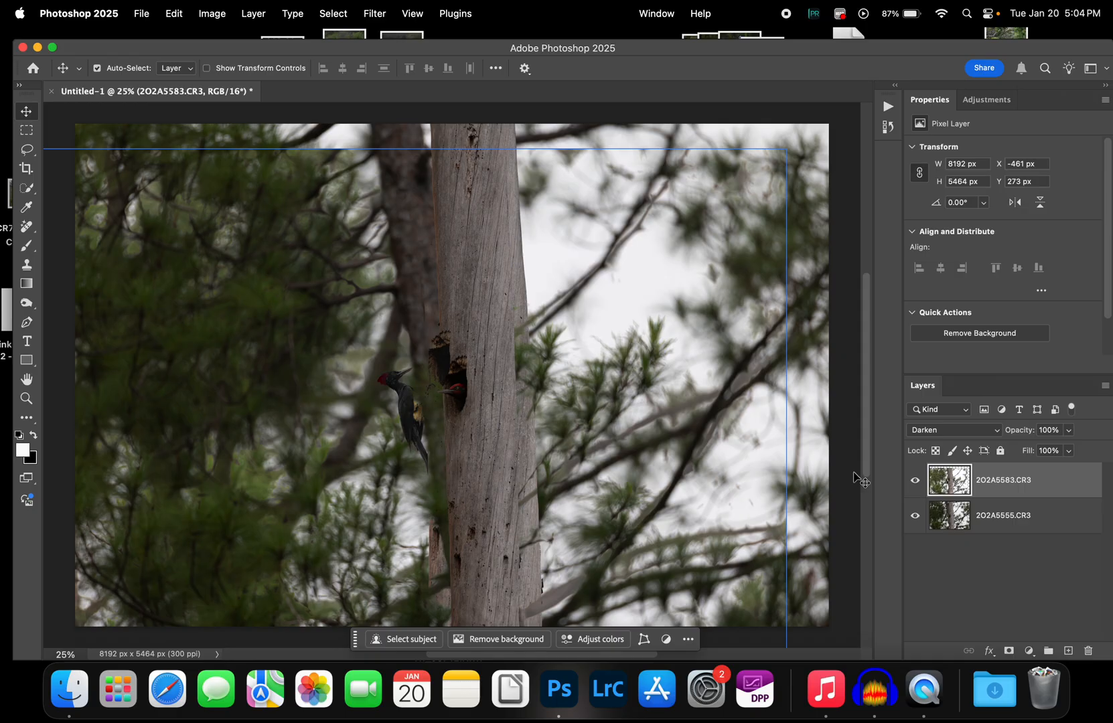
drag(609, 439, 614, 410)
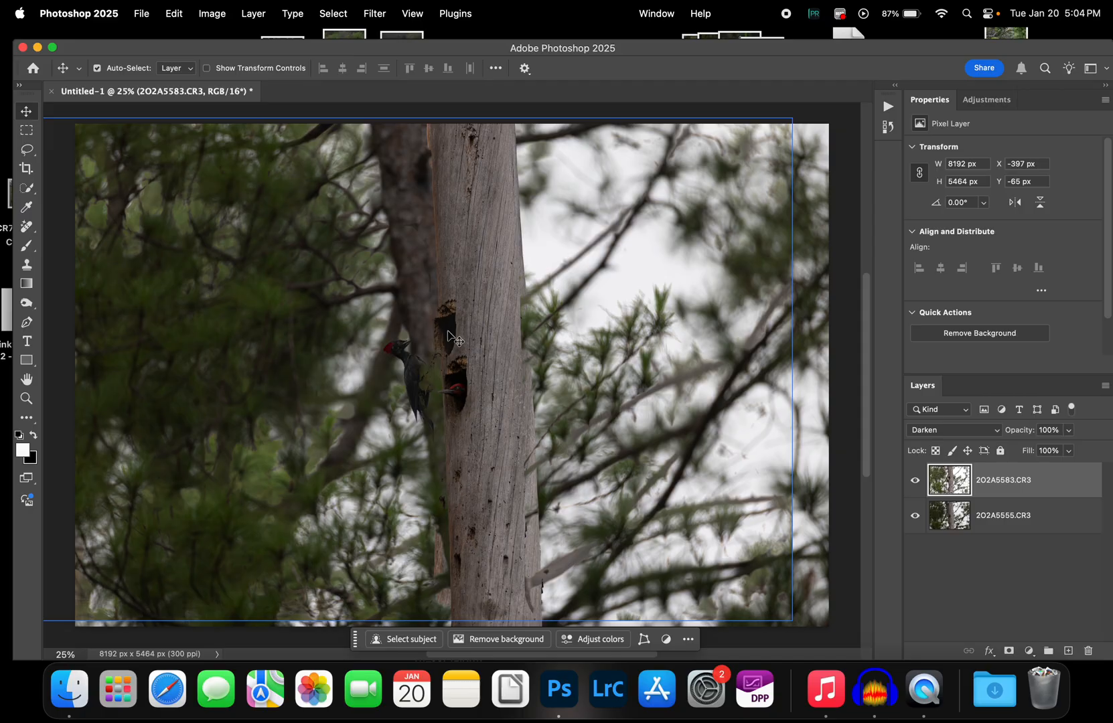
drag(660, 362, 687, 416)
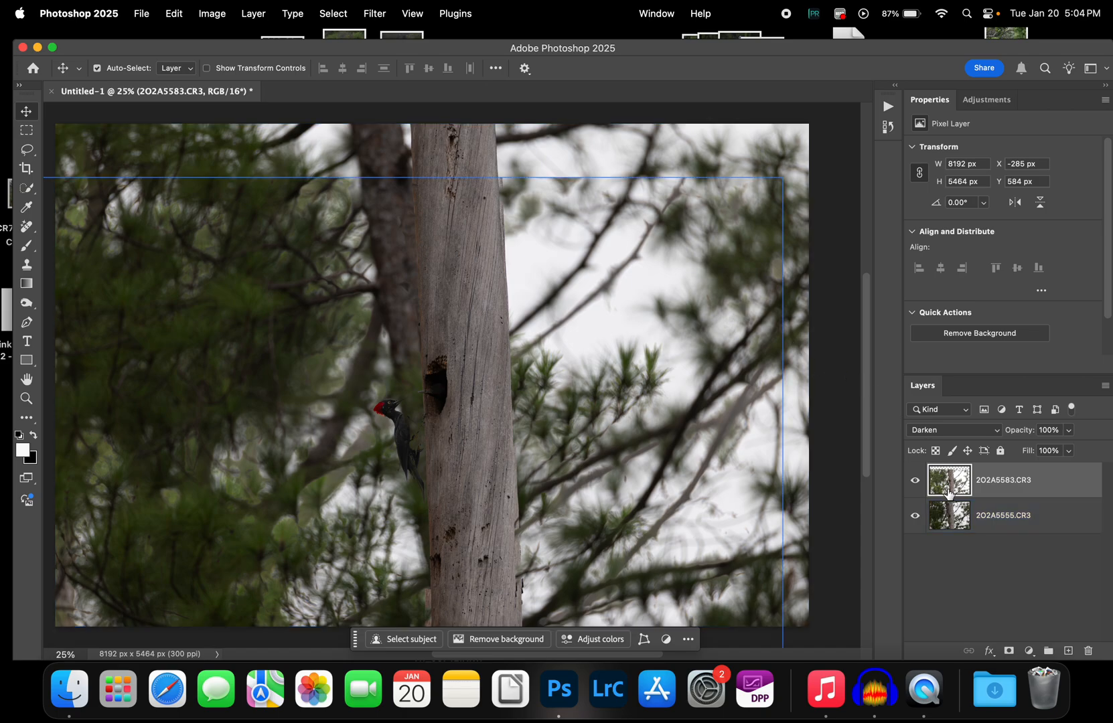
- Set the blend mode of the 2O2A5583.CR3 layer back to Normal
click(943, 519)
click(1015, 485)
click(999, 431)
click(963, 390)
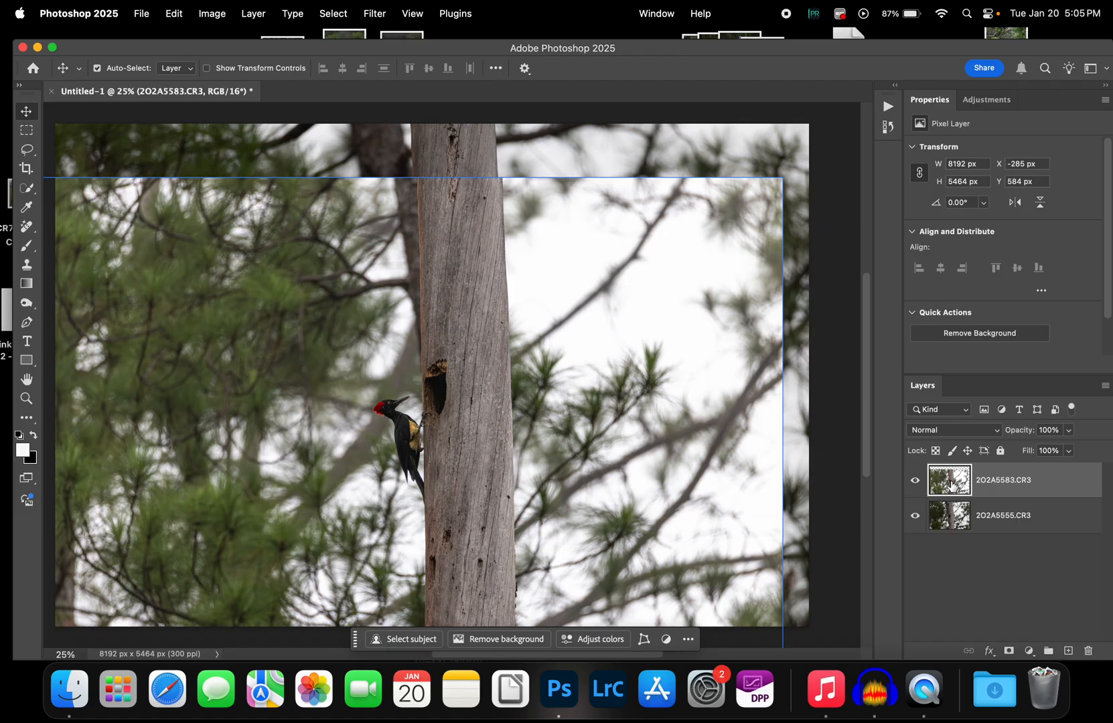
click(677, 173)
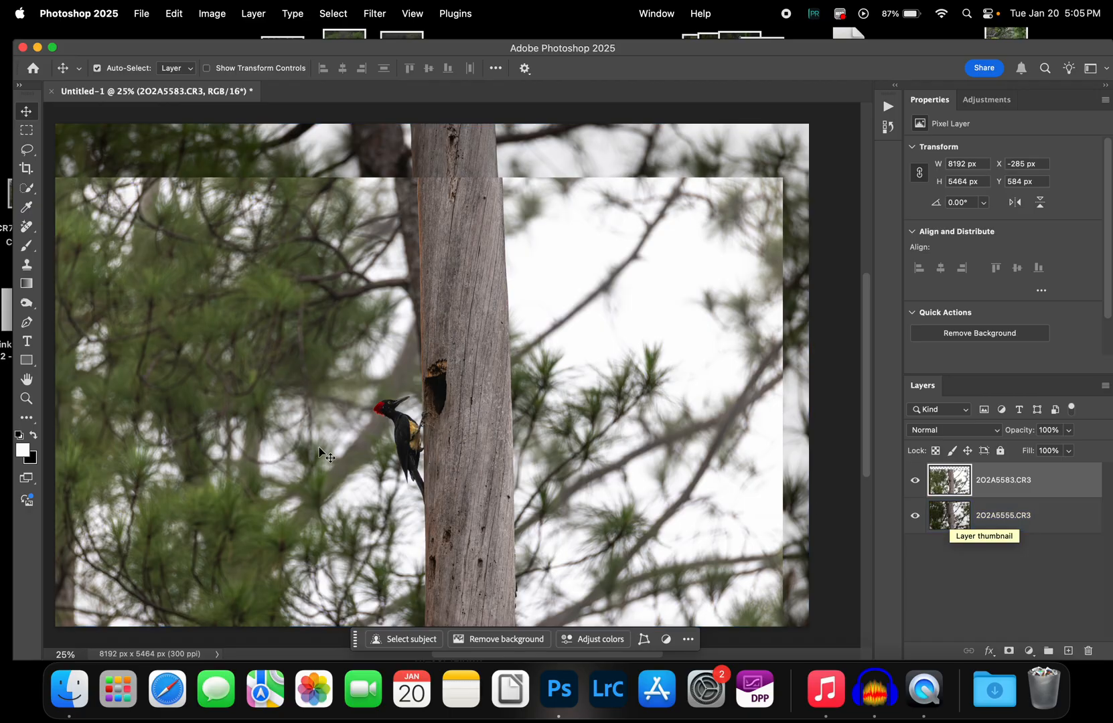
double_click(957, 480)
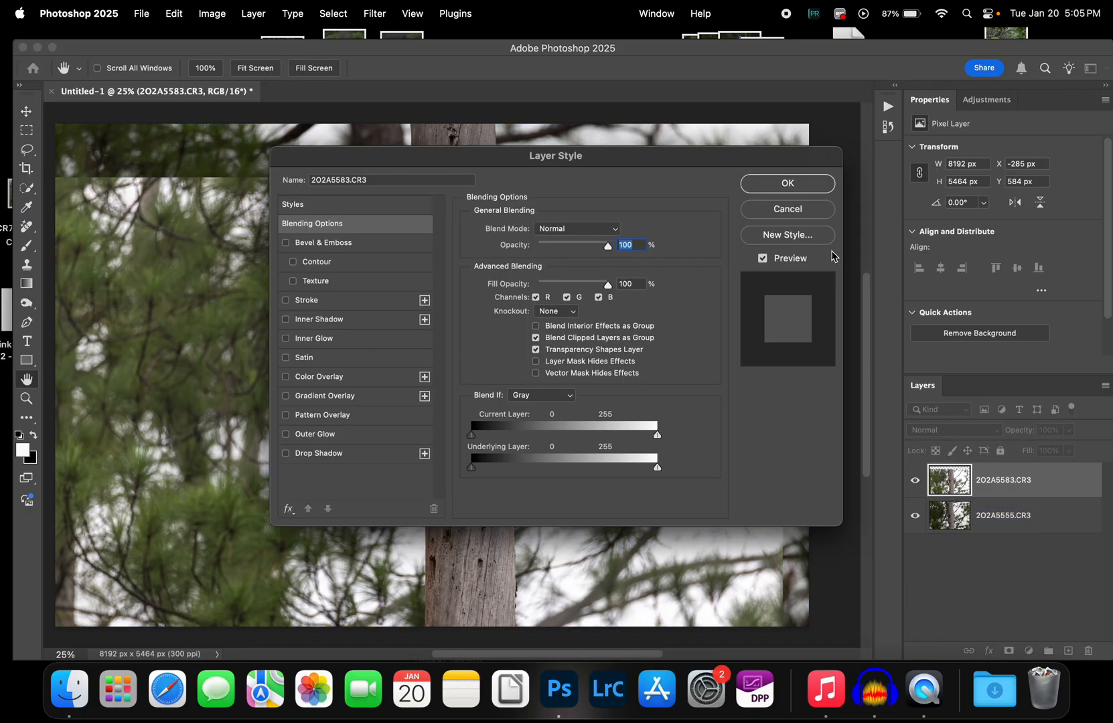
click(800, 214)
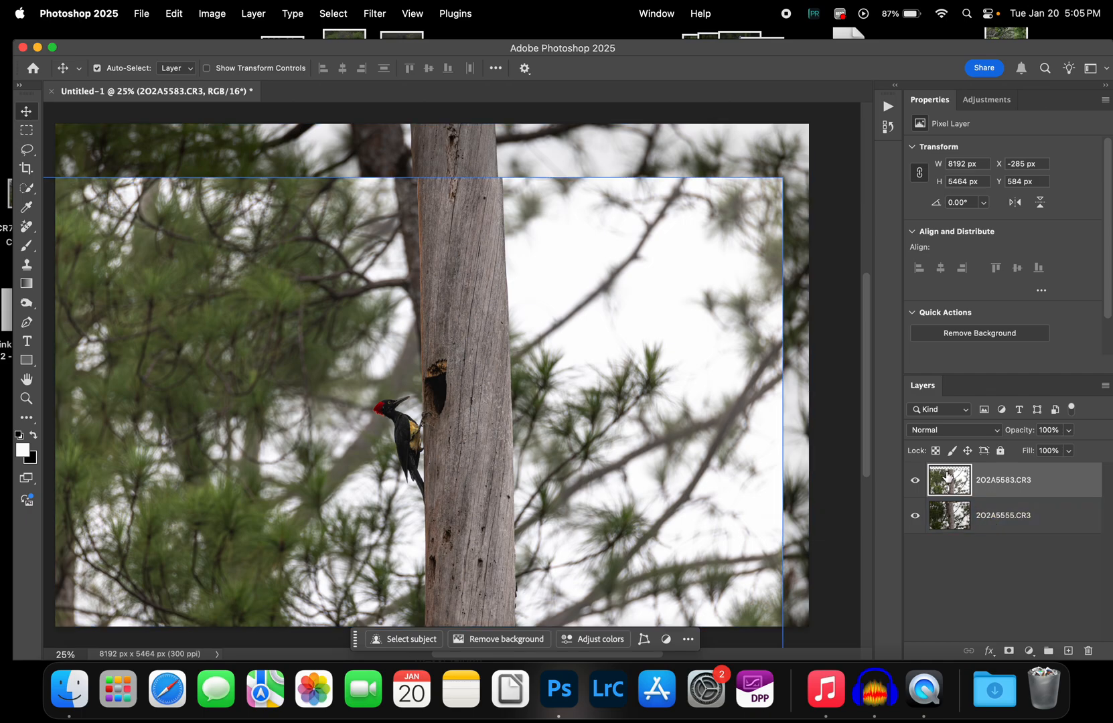
- Add a white layer mask to the 2O2A5583.CR3 layer and ready the Brush tool with black as the foreground color
click(1009, 651)
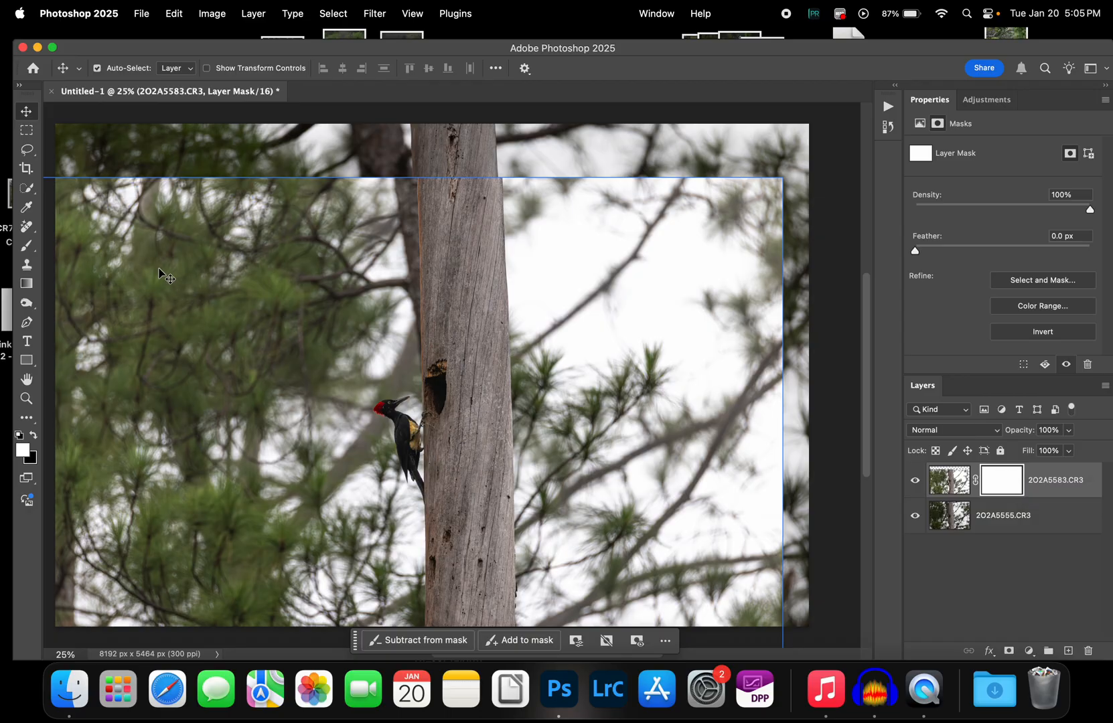
click(28, 248)
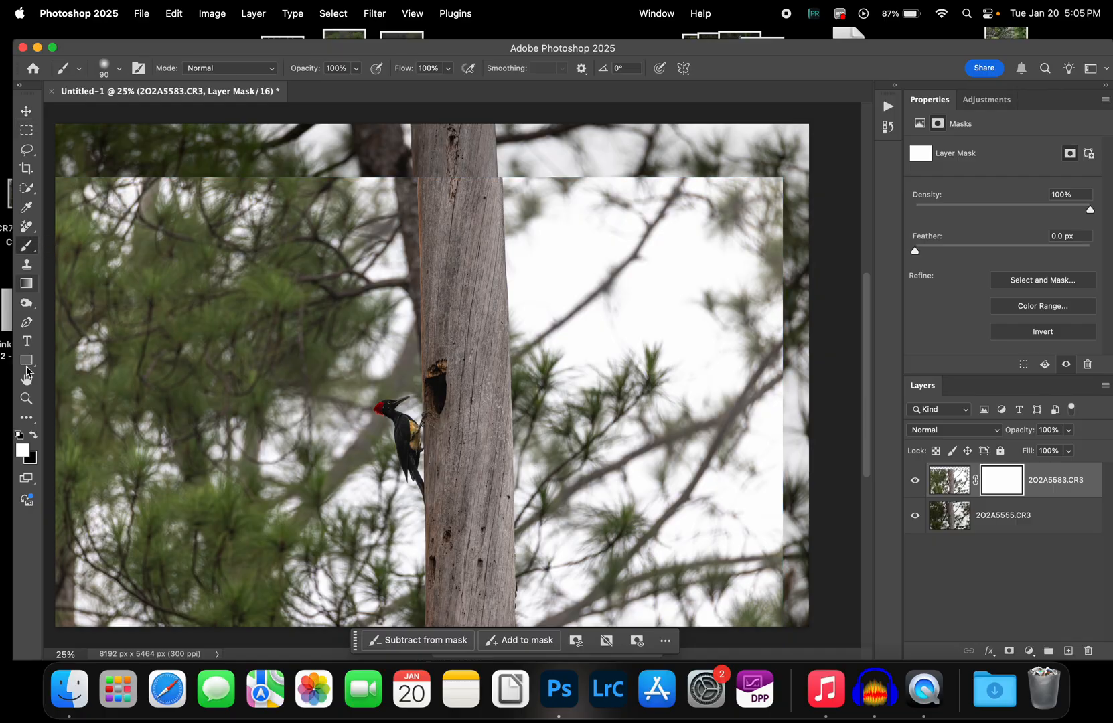
click(31, 459)
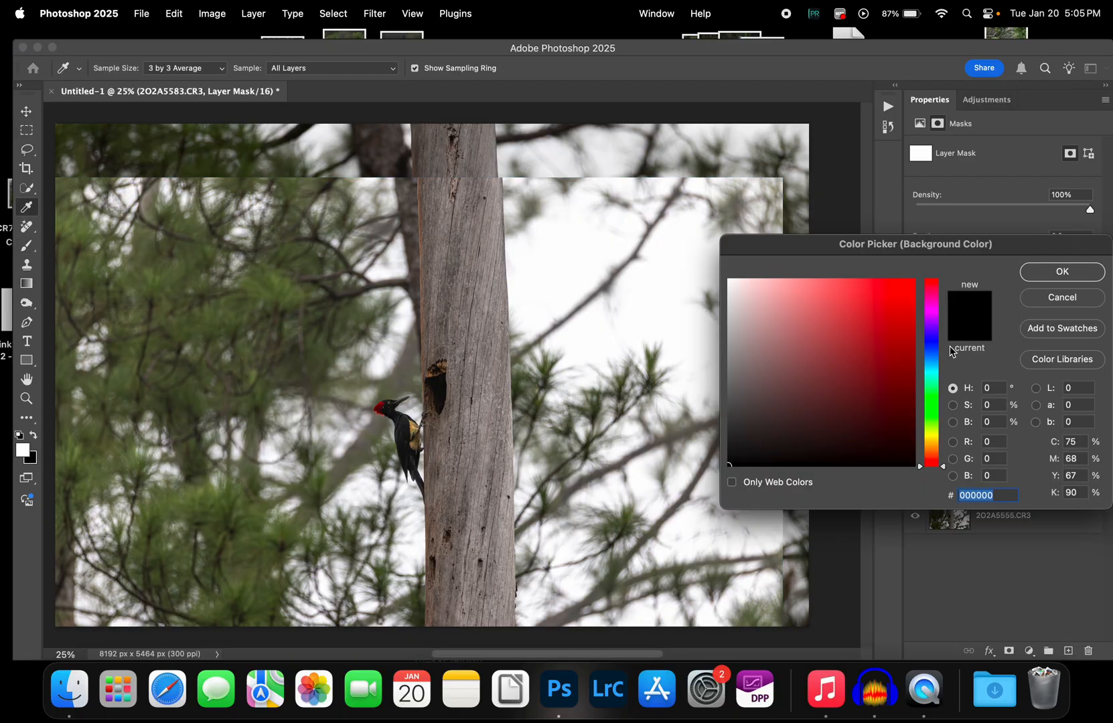
click(1072, 302)
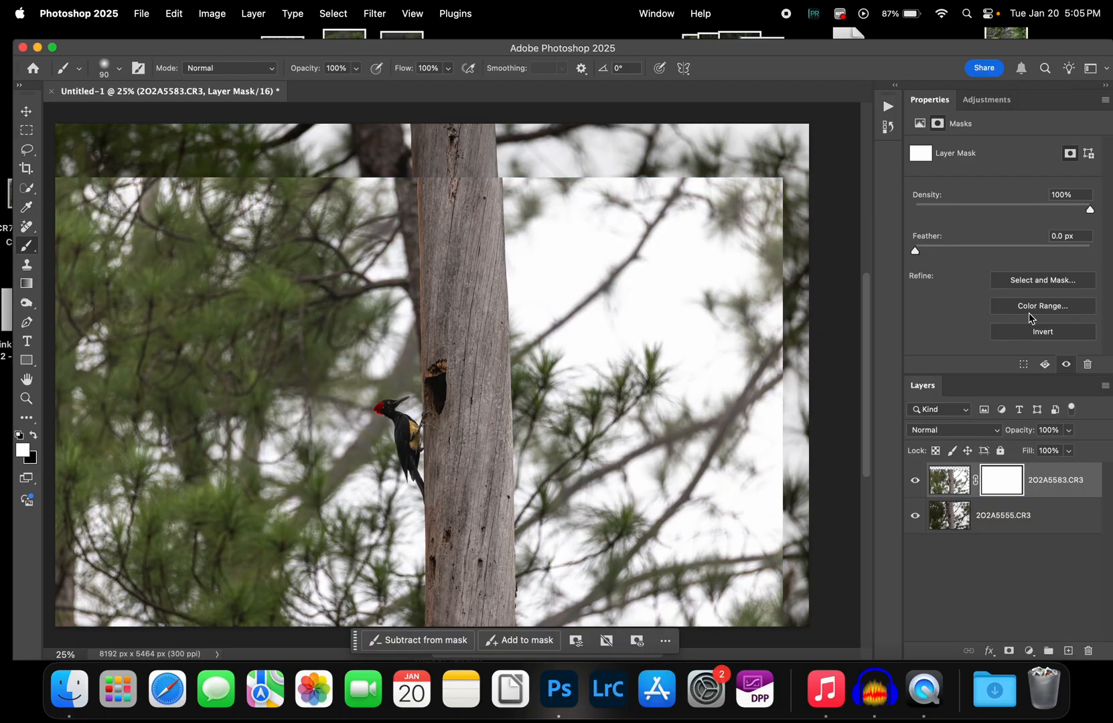
click(35, 438)
- Paint black on the mask over the nest hole to reveal the woodpecker's head from the layer below
scroll(511, 420, up, 3)
scroll(521, 432, up, 4)
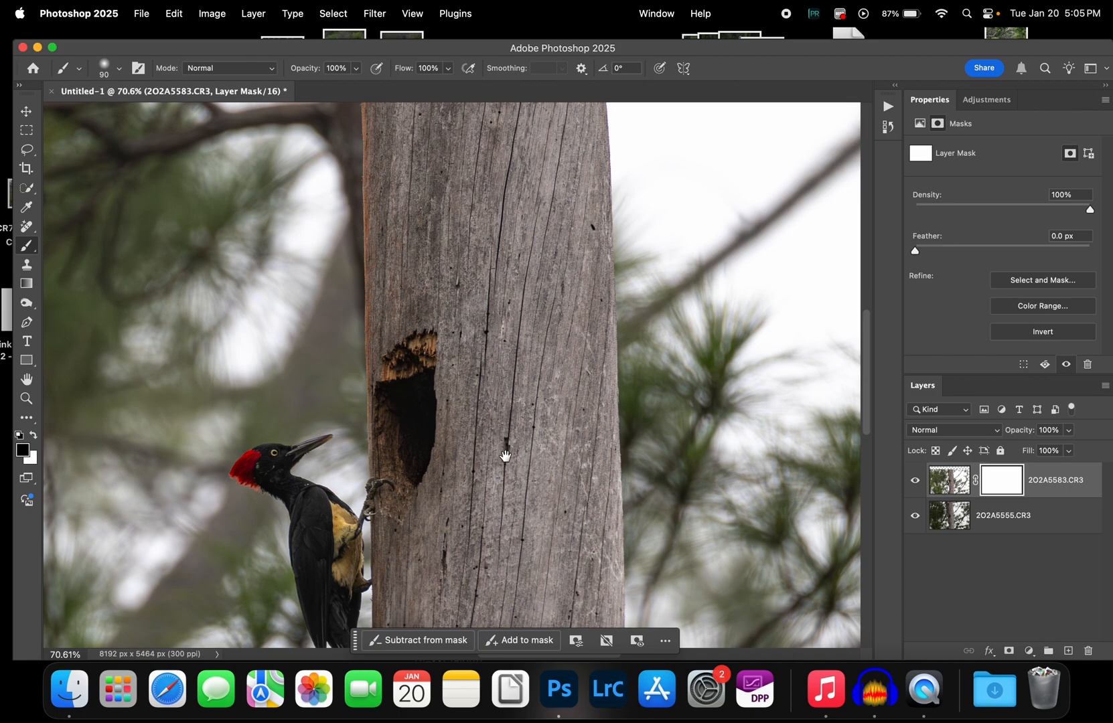
drag(499, 455, 521, 283)
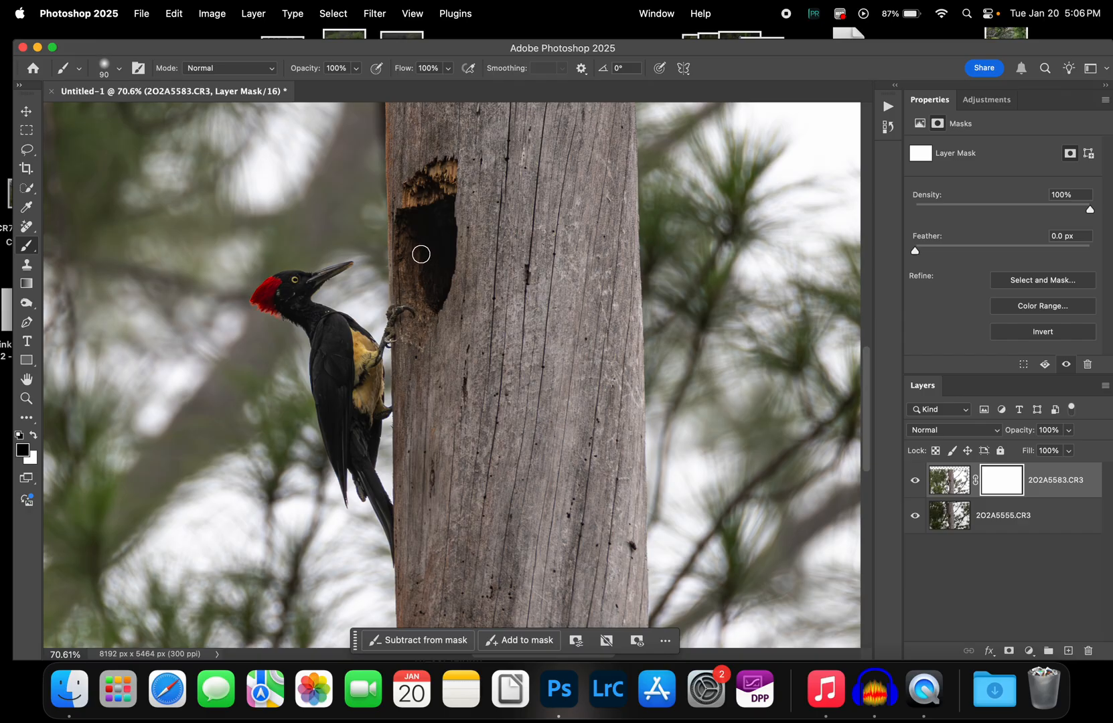
mouse_move(419, 255)
mouse_down()
mouse_move(390, 258)
mouse_move(408, 250)
mouse_up()
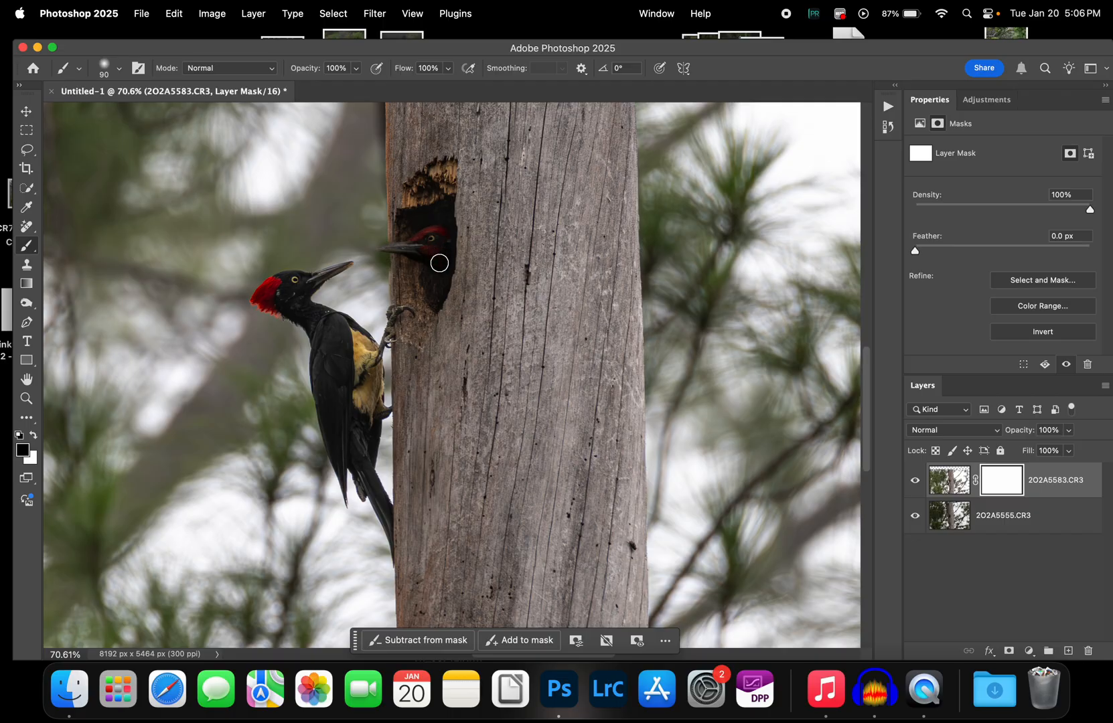
- Paint black on the mask over the rest of the nest-hole bird's head and beak, then make white the foreground color
drag(448, 257, 426, 240)
drag(443, 245, 427, 264)
drag(385, 250, 380, 251)
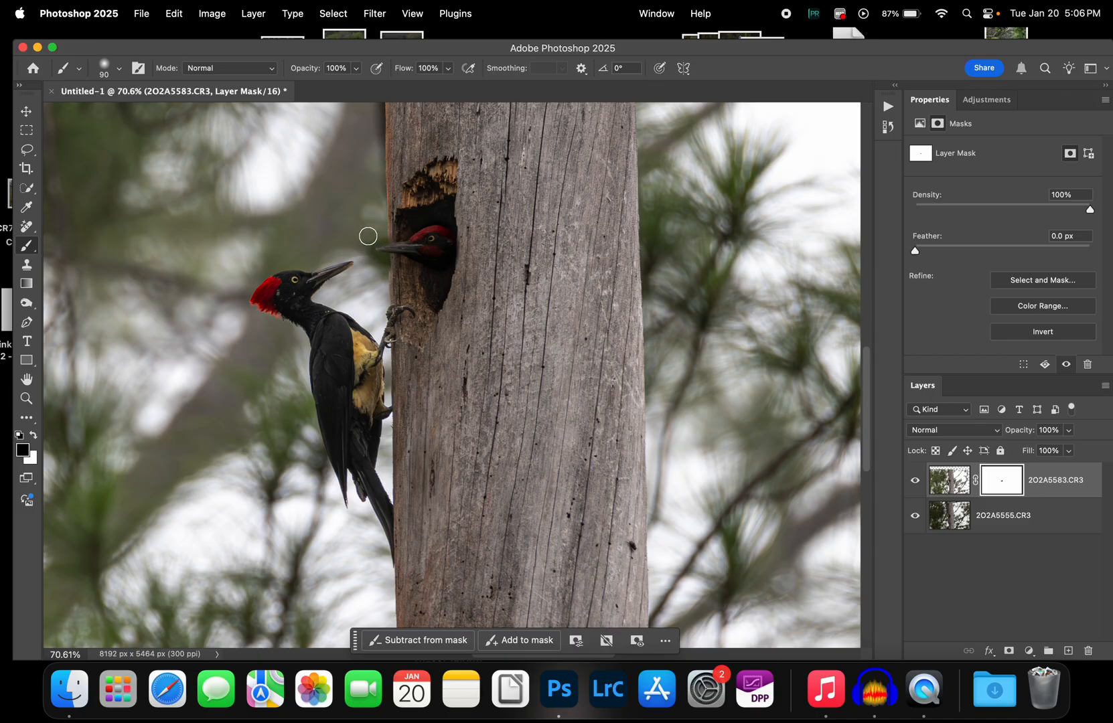
click(34, 436)
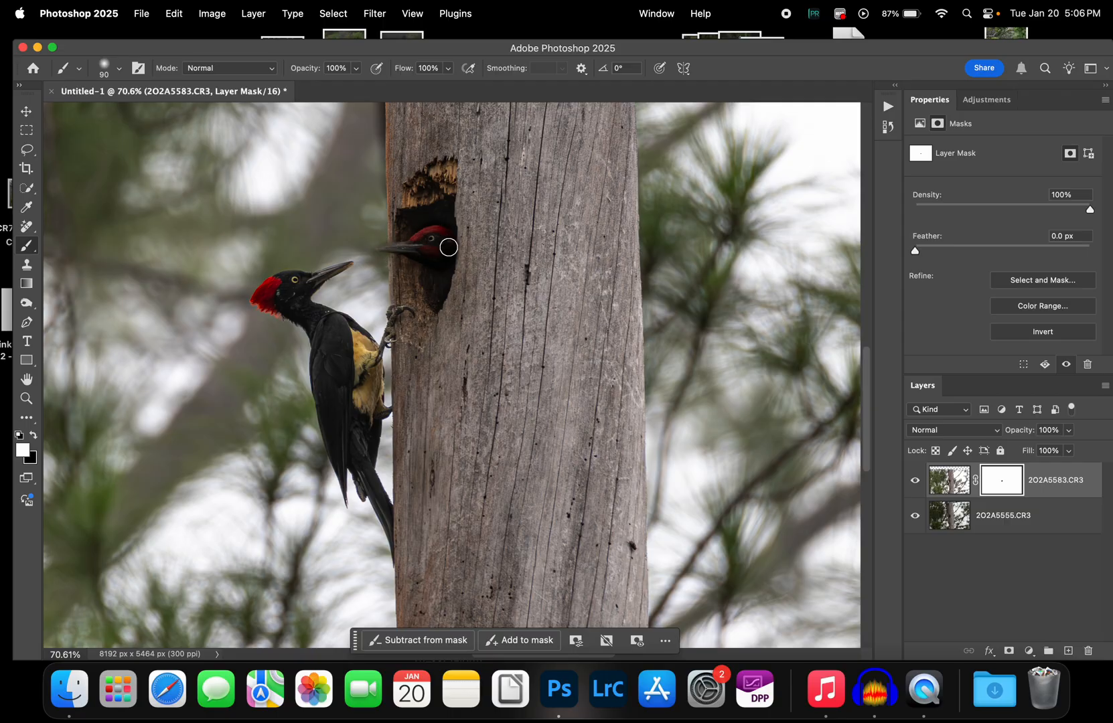
- Brighten the 2O2A5555.CR3 layer with a Curves adjustment, raising input 100 to output 146
click(945, 519)
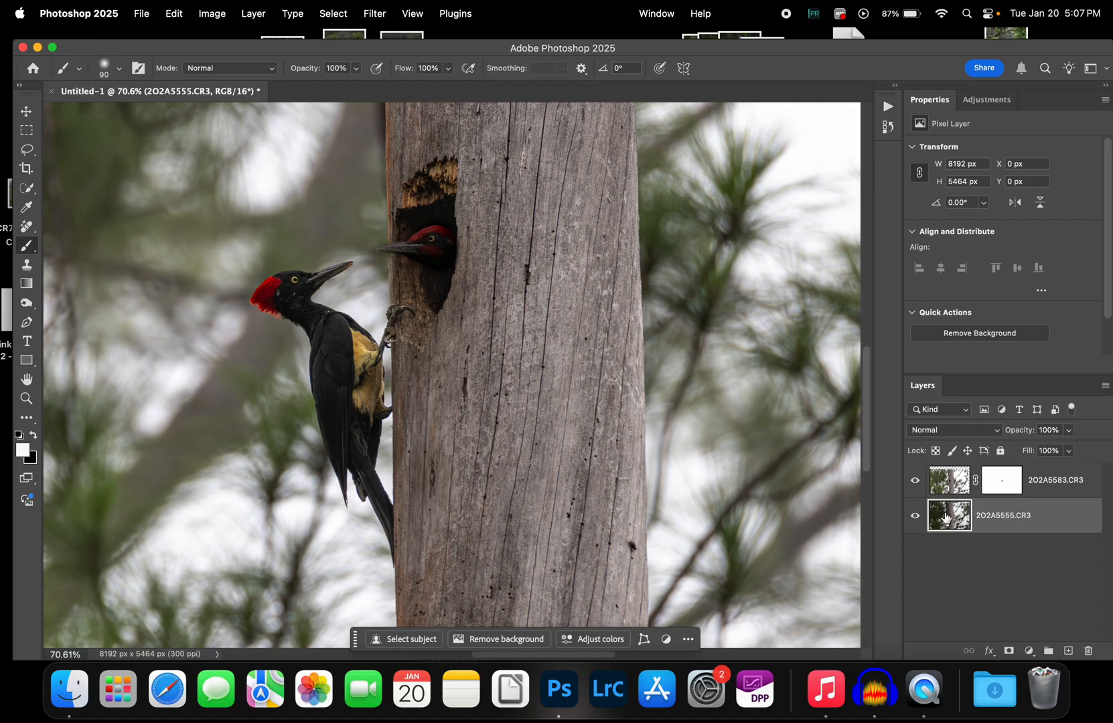
click(213, 14)
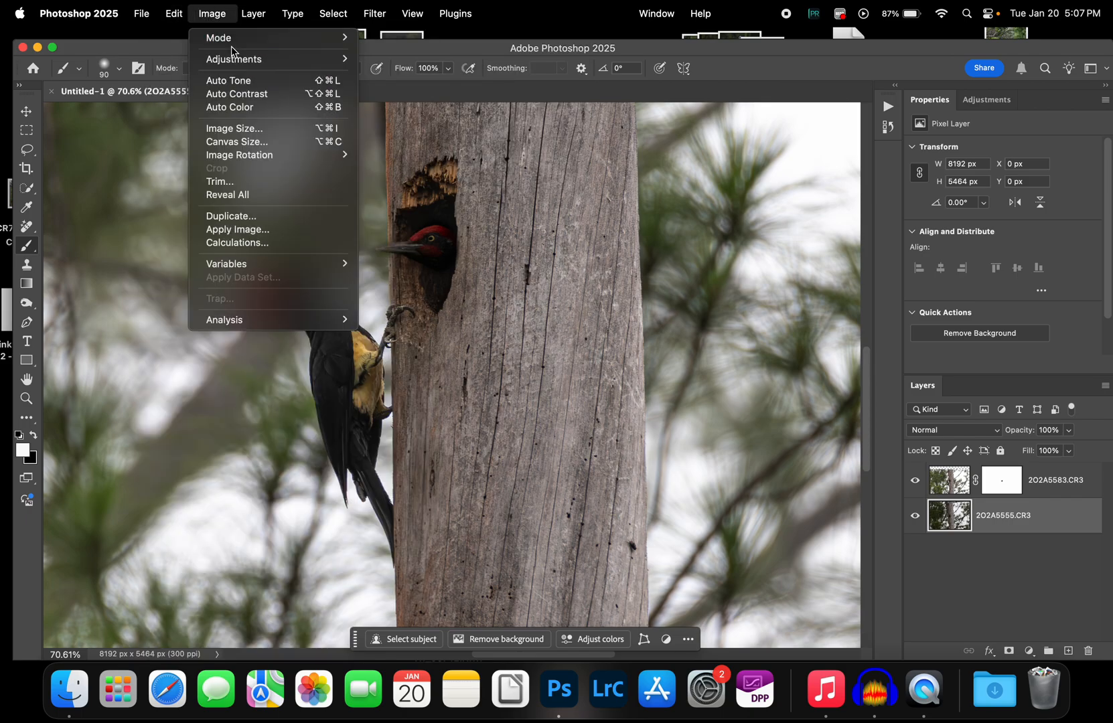
mouse_move(253, 58)
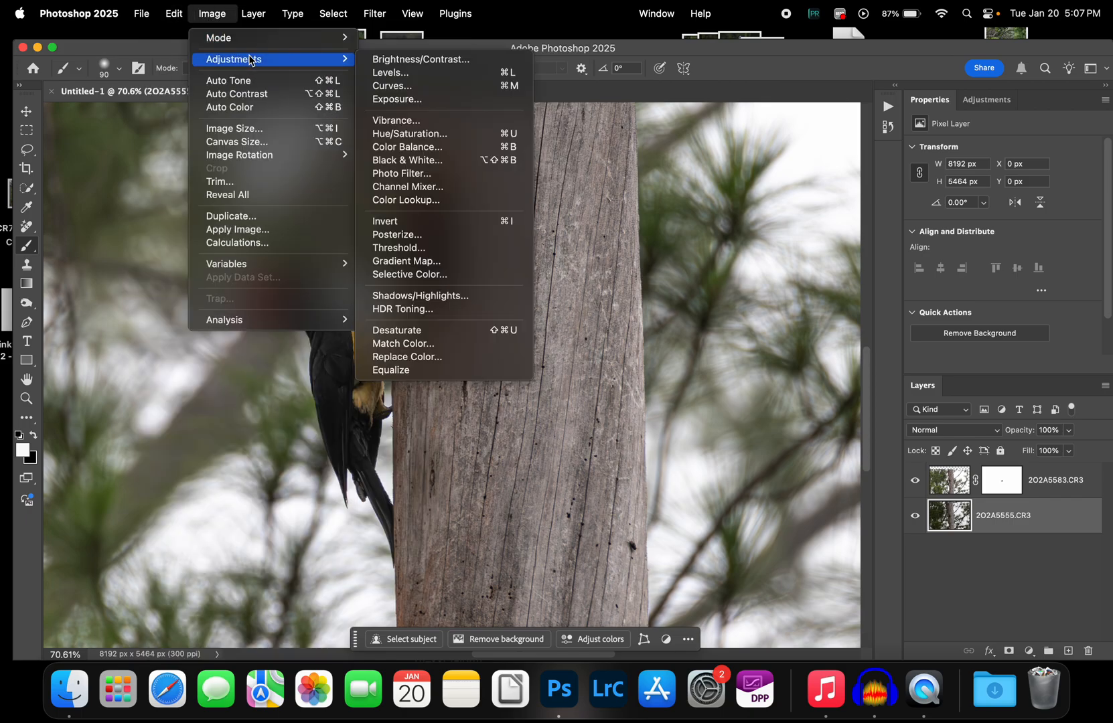
click(447, 87)
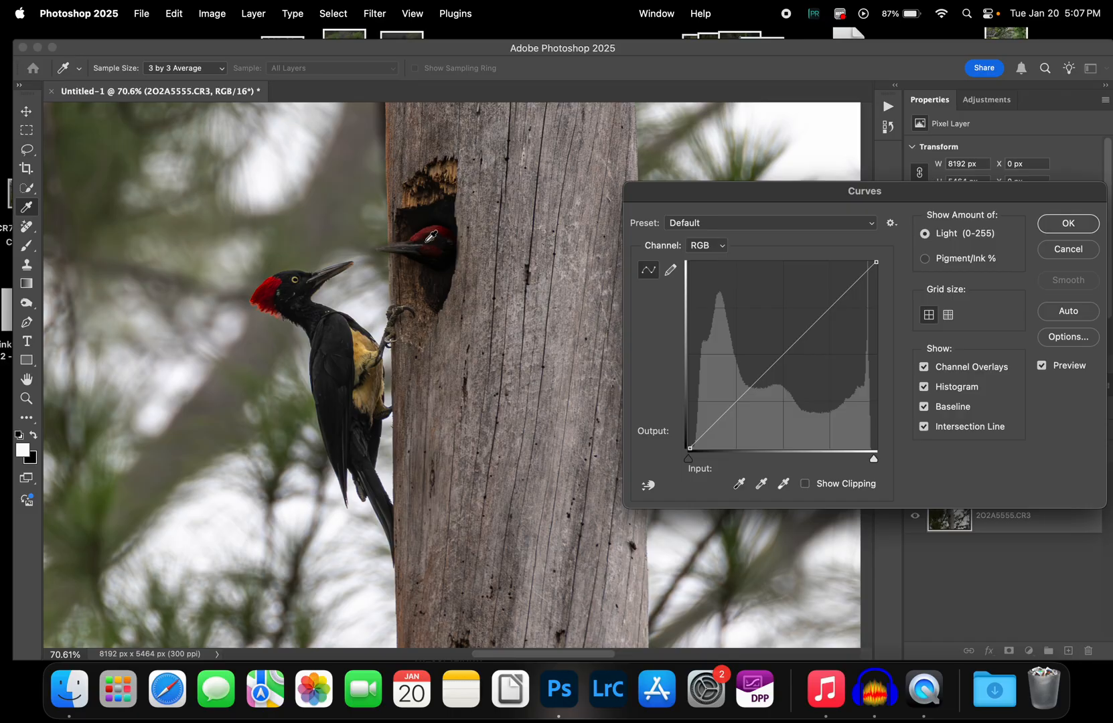
drag(946, 194, 851, 124)
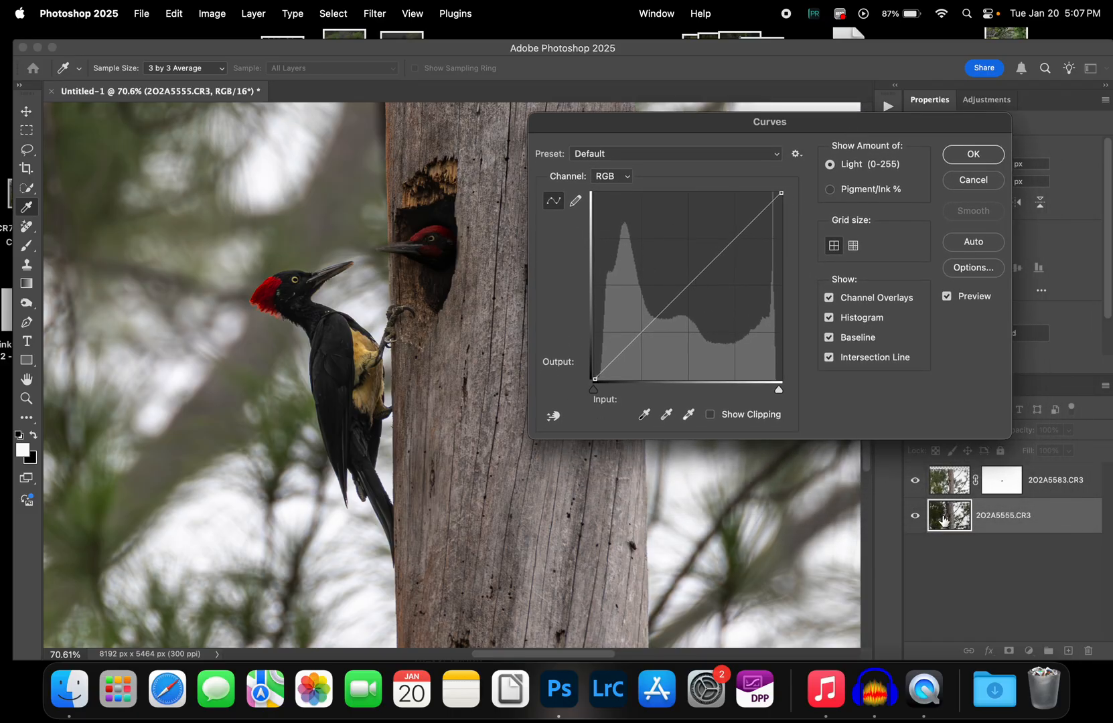
drag(688, 284, 668, 272)
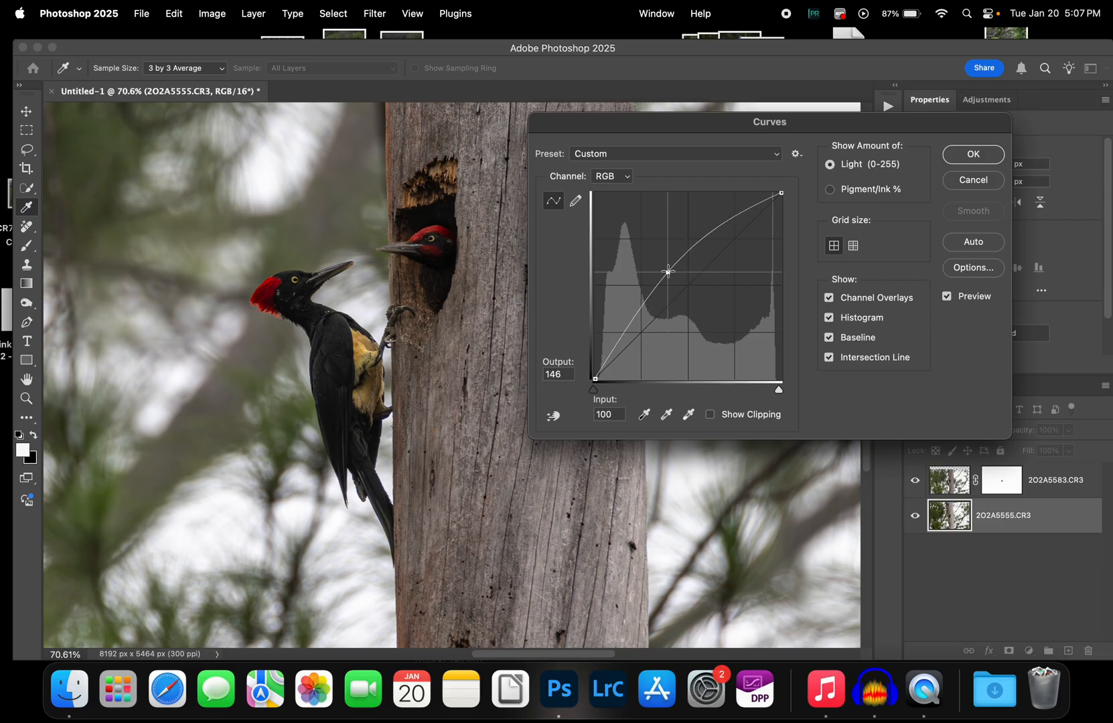
click(989, 161)
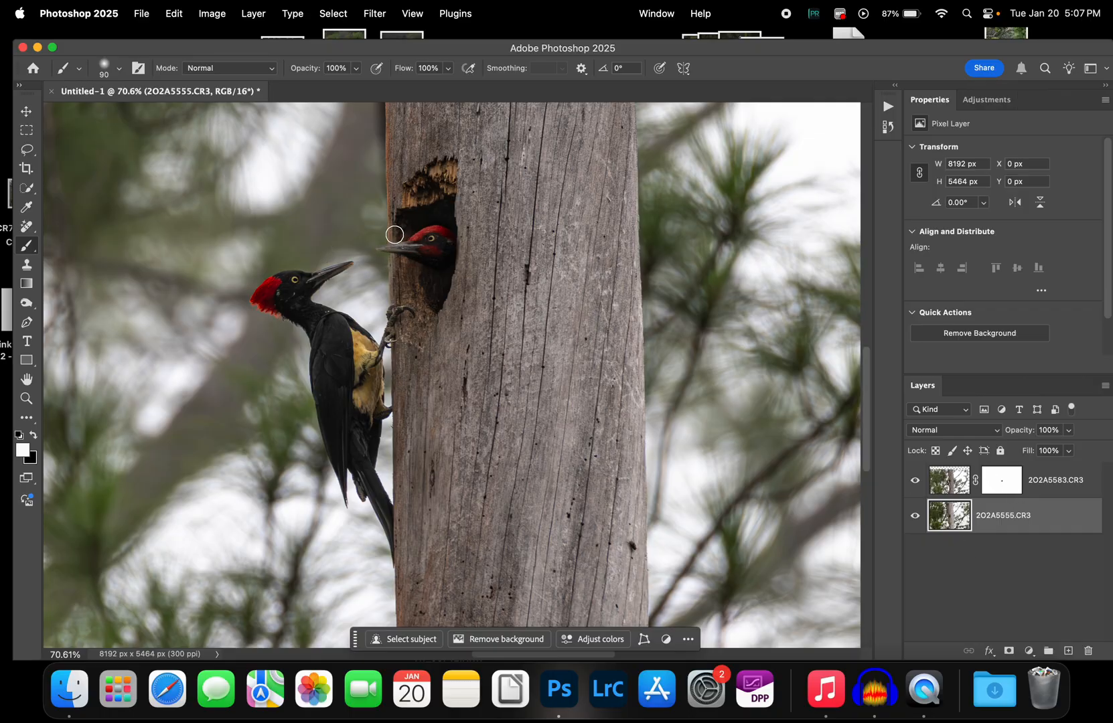
- Flatten the two photo layers into one image and duplicate the resulting Background layer
click(1012, 487)
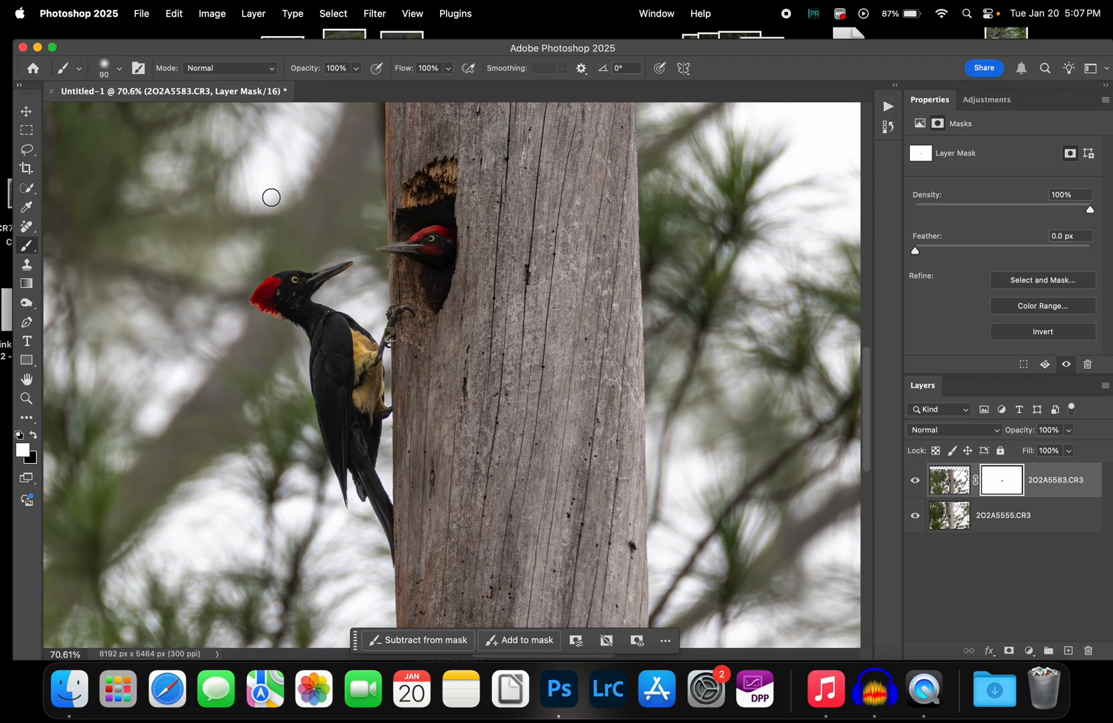
right_click(1071, 526)
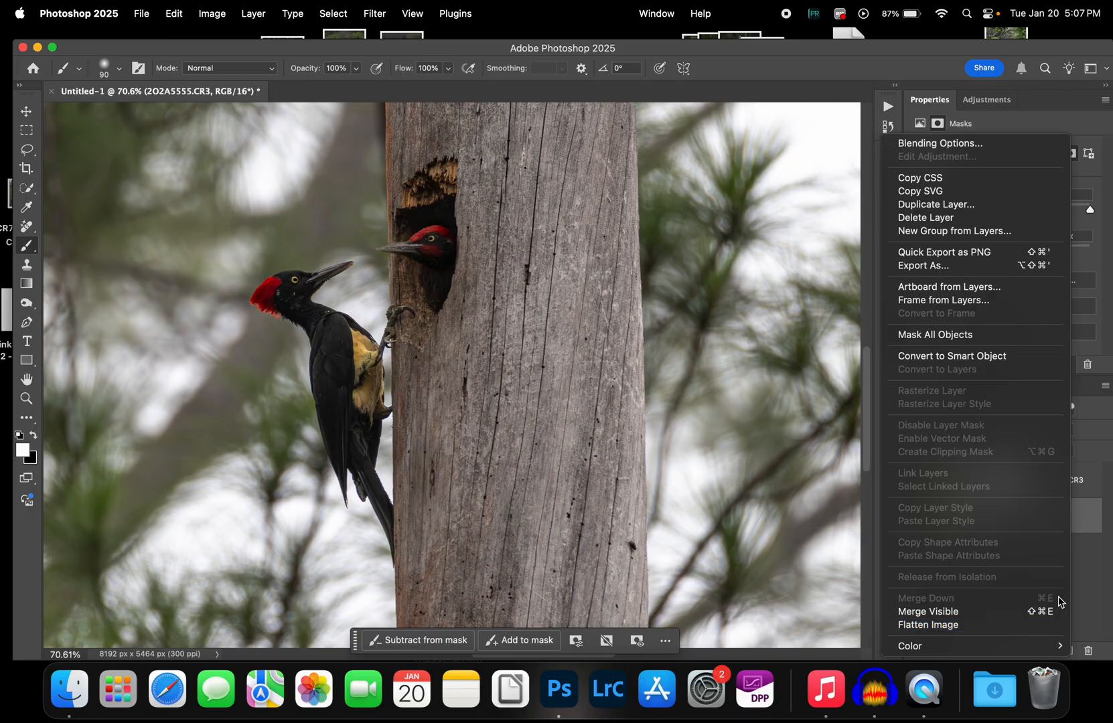
click(1108, 586)
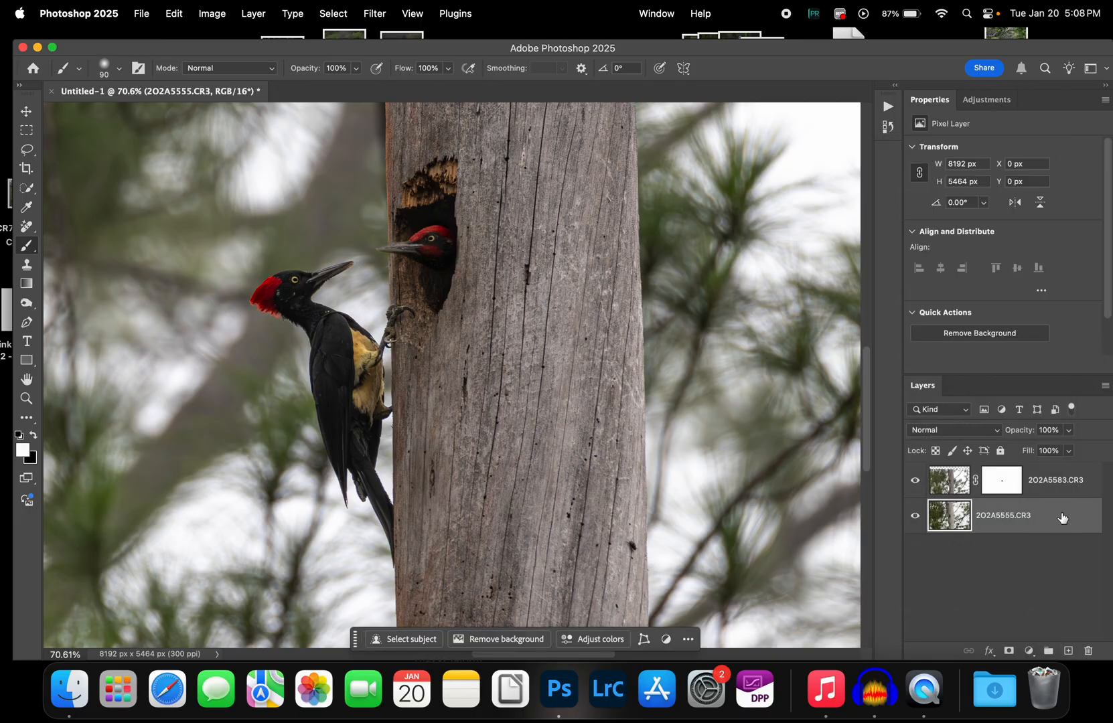
right_click(1068, 516)
click(950, 627)
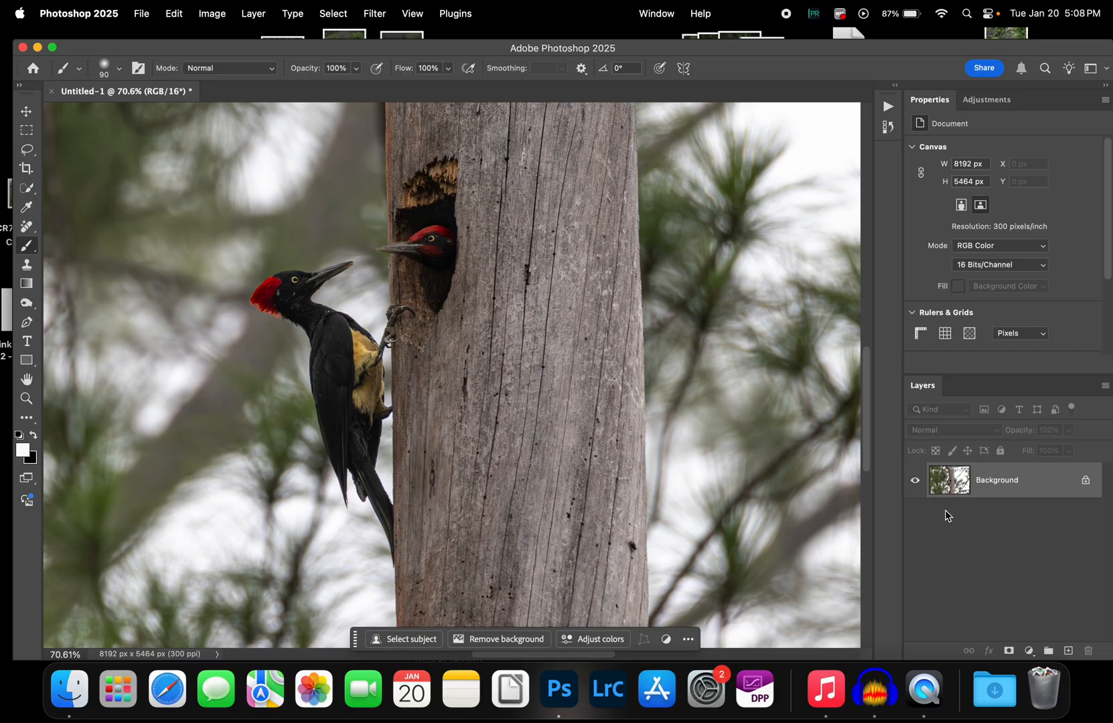
key(super+j)
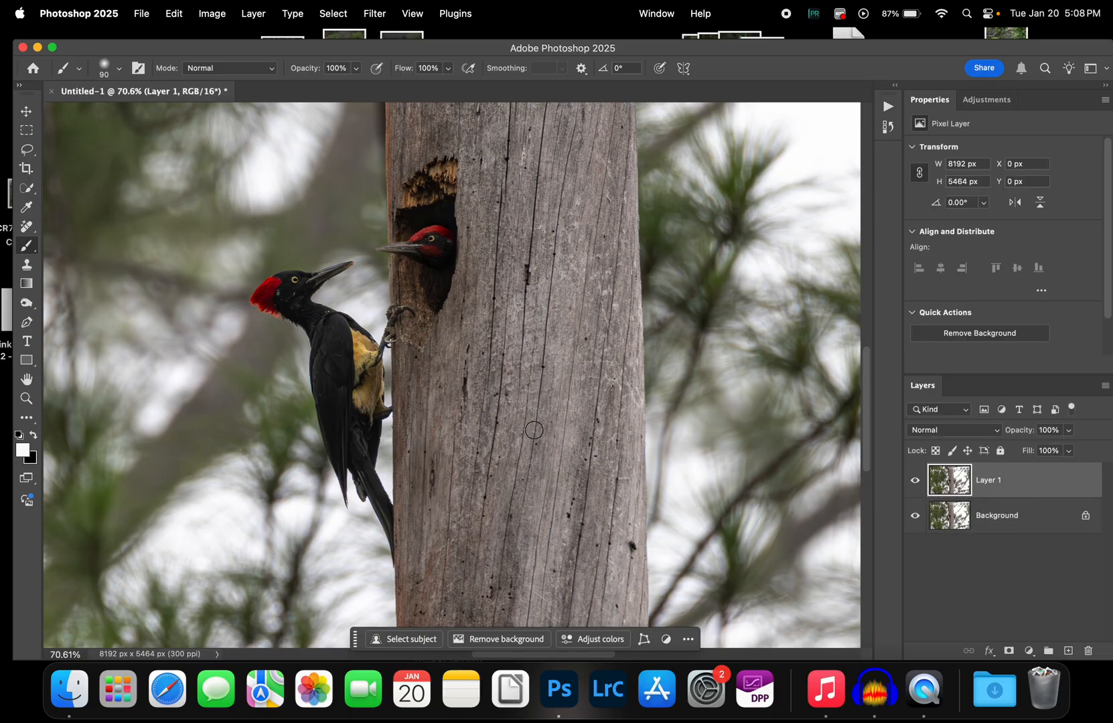
- Crop the image at a 5:7 ratio to about 1647 x 2306 px around the two woodpeckers and the nest hole
scroll(489, 349, down, 5)
scroll(489, 350, down, 5)
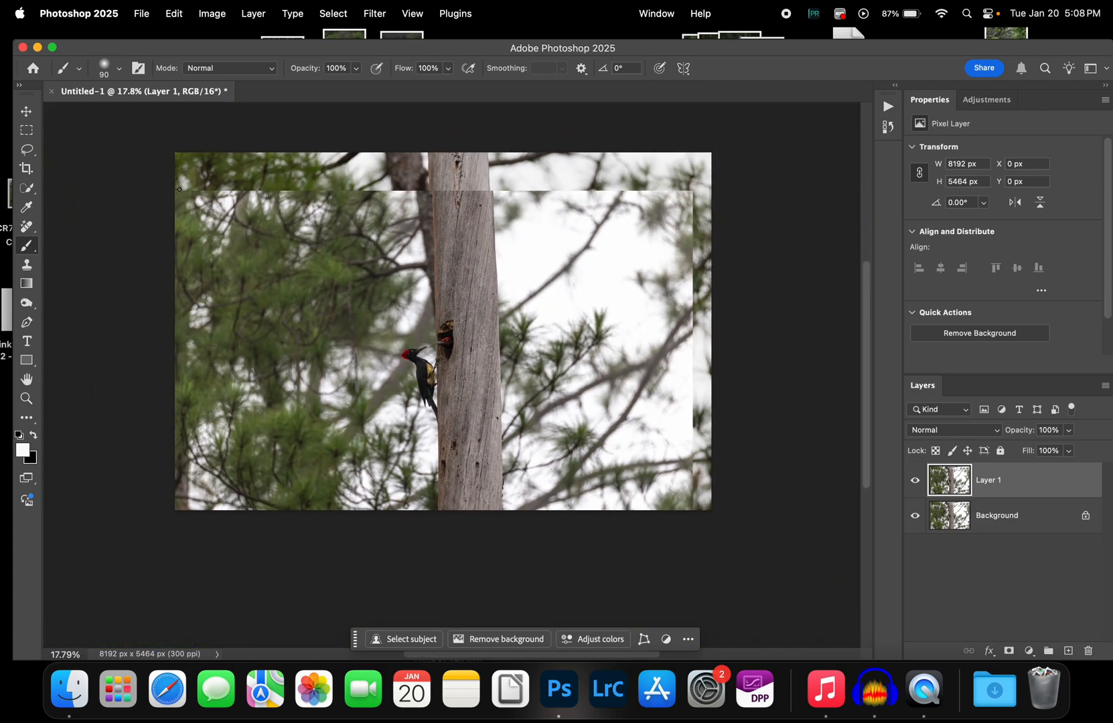
click(28, 169)
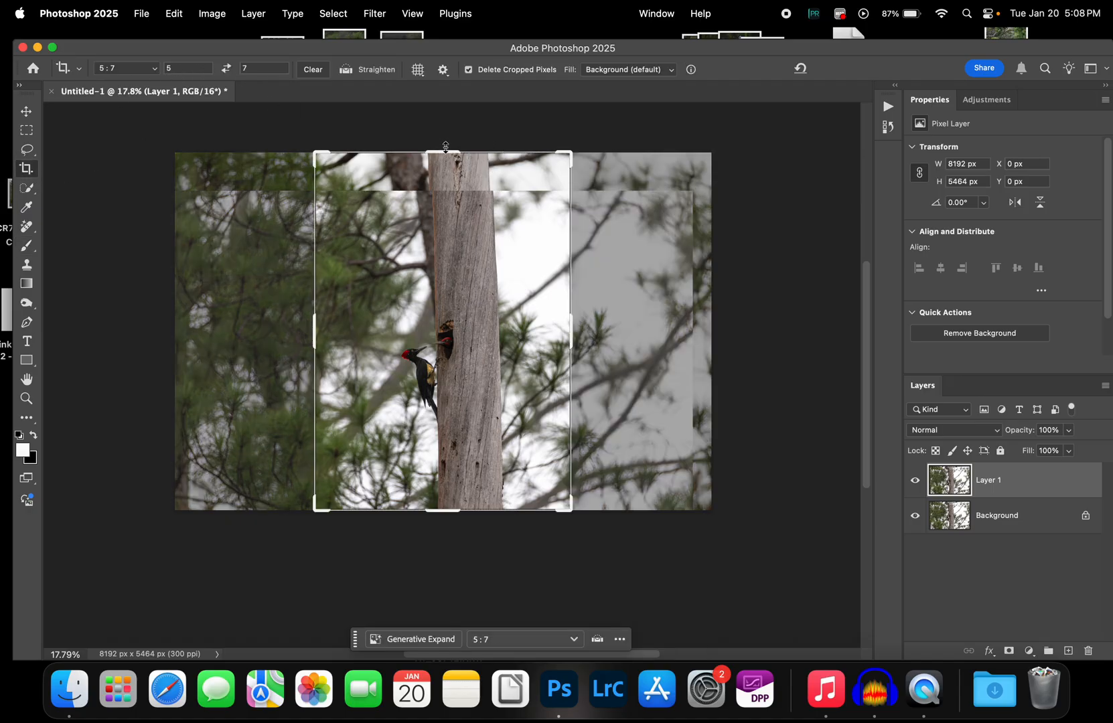
drag(445, 147, 456, 219)
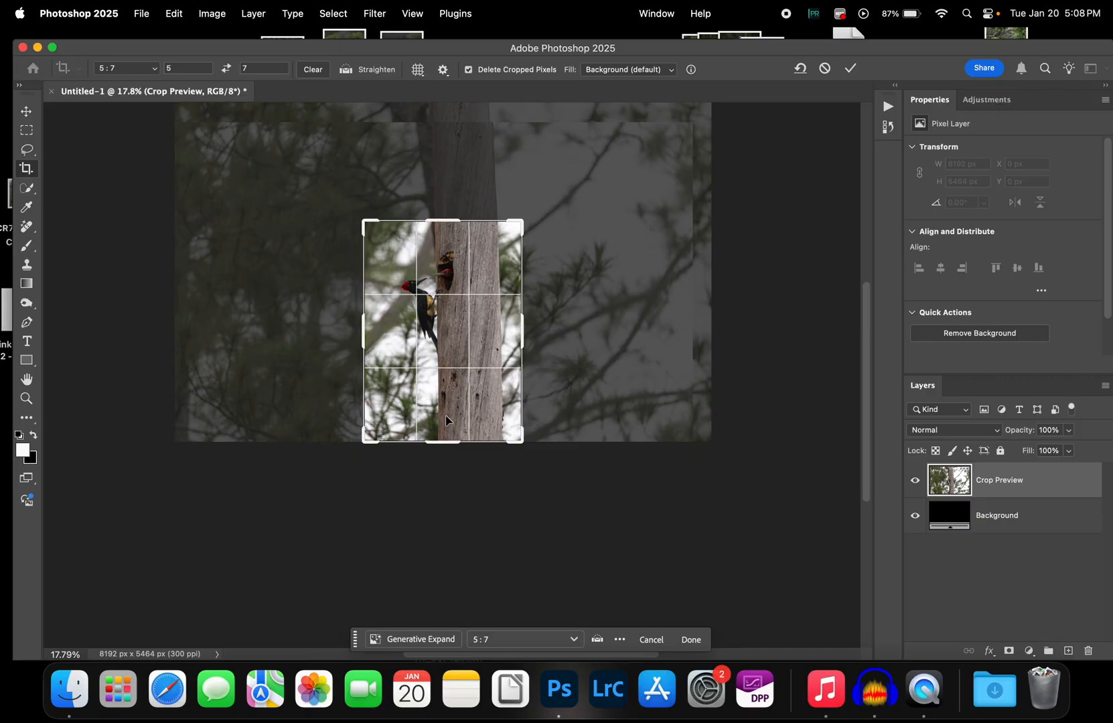
drag(447, 443, 448, 407)
drag(475, 356, 482, 355)
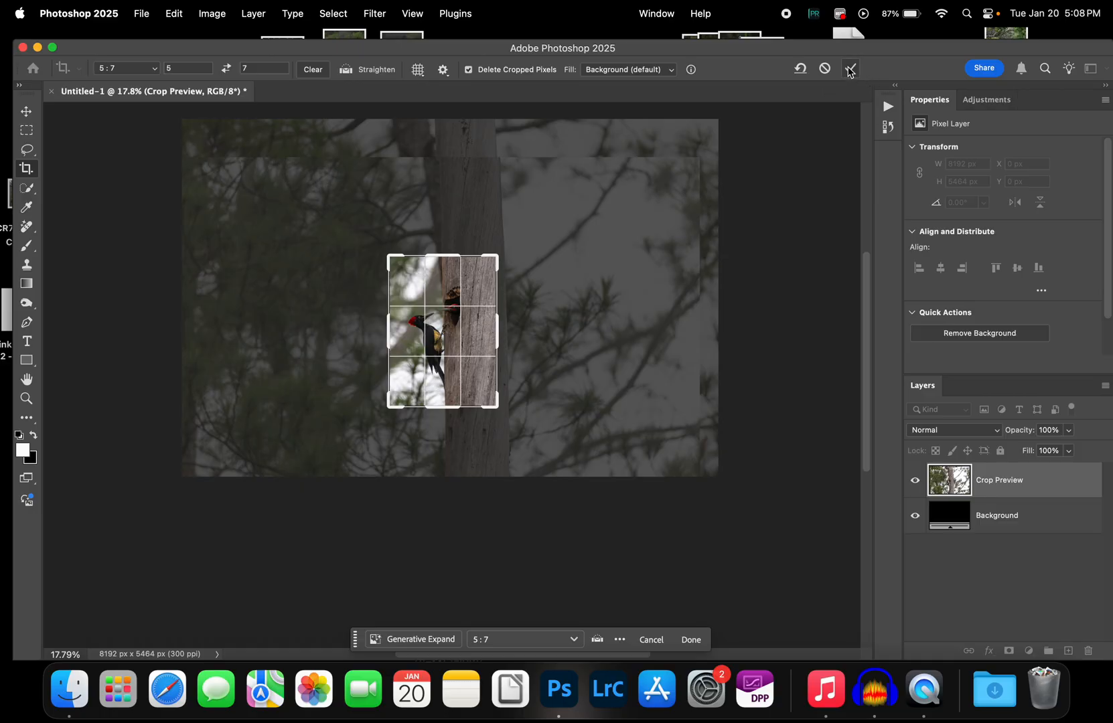
click(850, 68)
scroll(435, 395, up, 10)
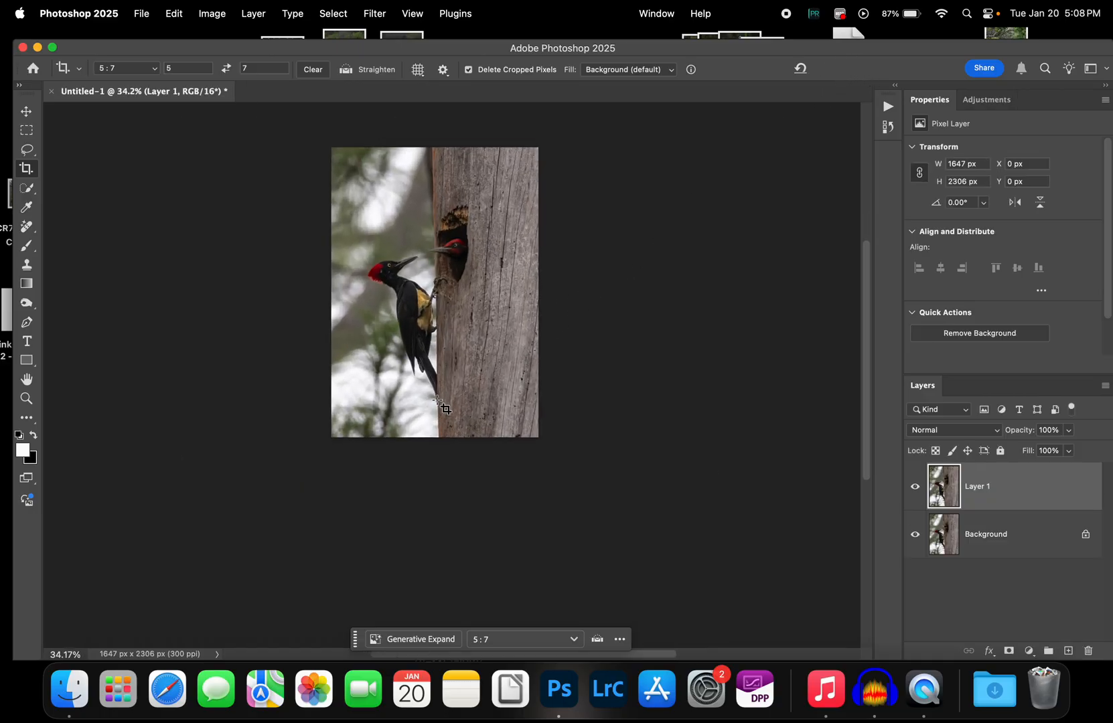
scroll(439, 406, down, 2)
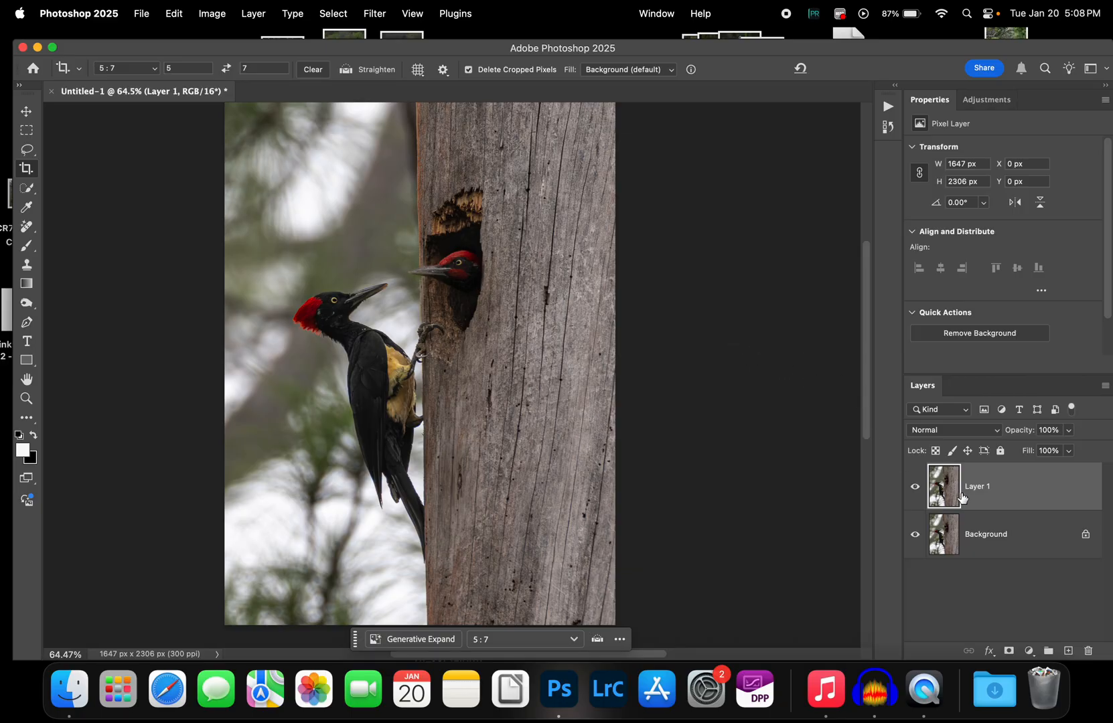
- Add a Curves adjustment layer with points at input 146, output 190 and input 78, output 123
click(1029, 651)
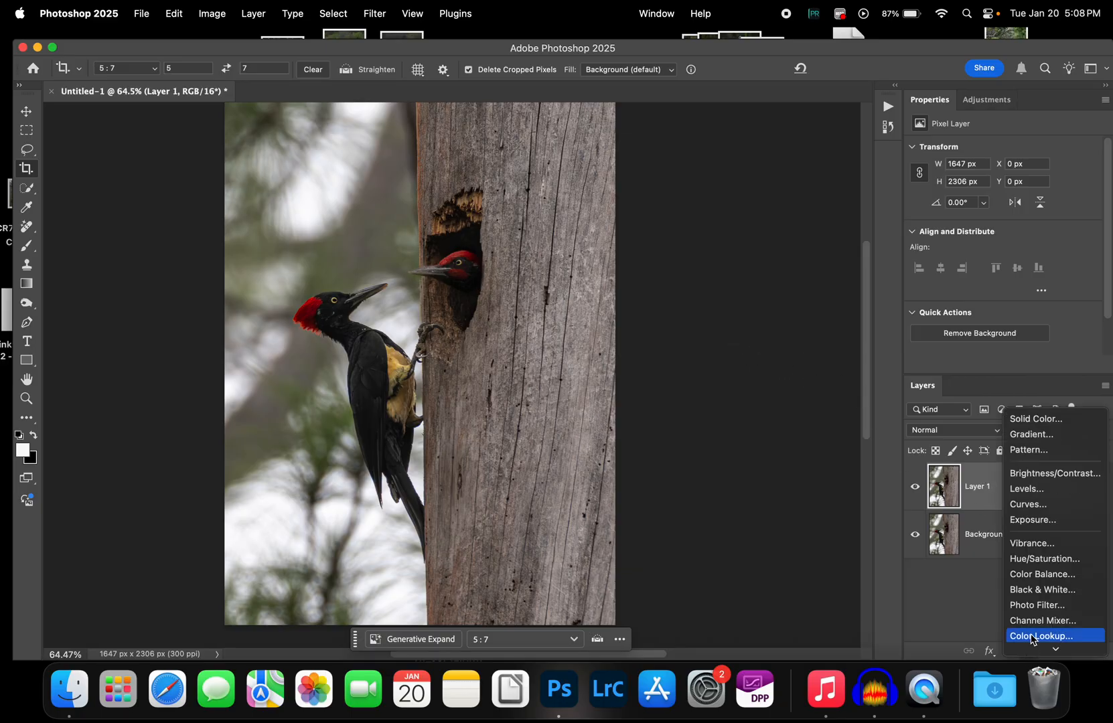
click(1041, 496)
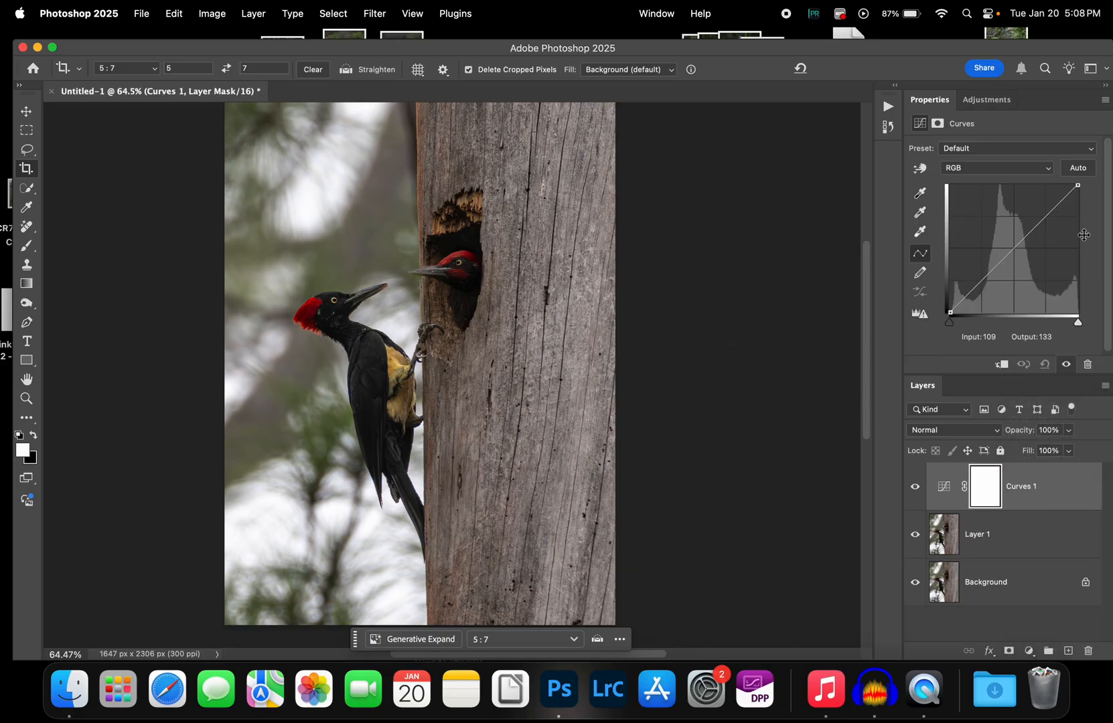
drag(1037, 227, 1023, 216)
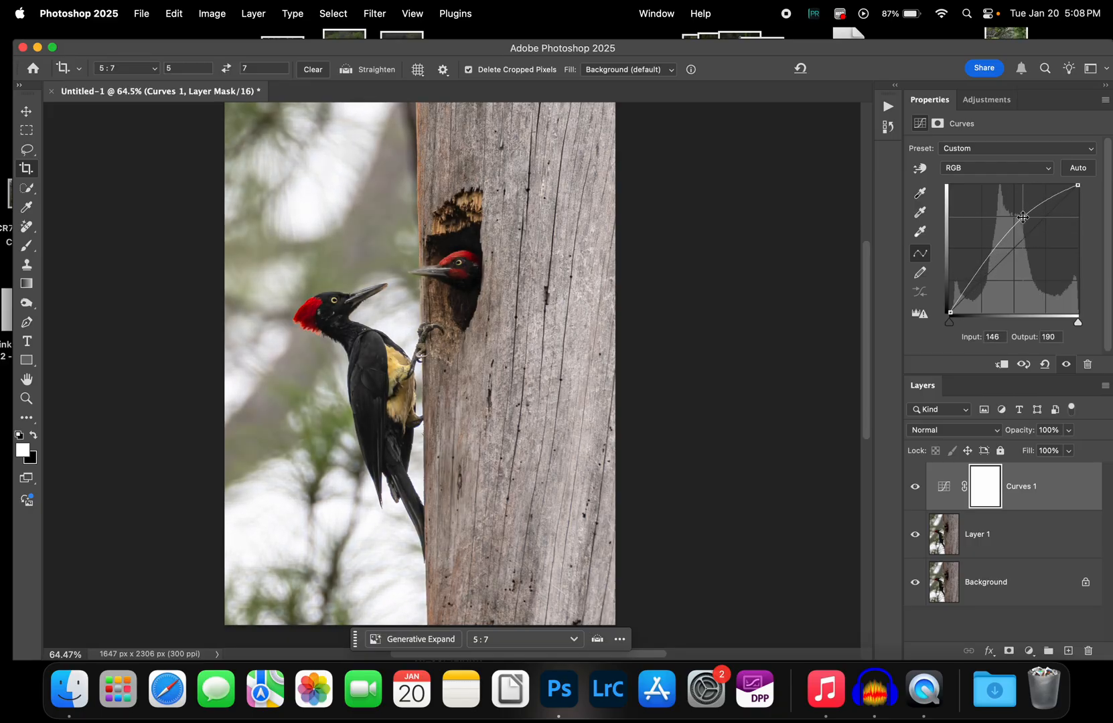
mouse_move(988, 255)
mouse_down()
mouse_move(987, 236)
mouse_move(989, 251)
mouse_up()
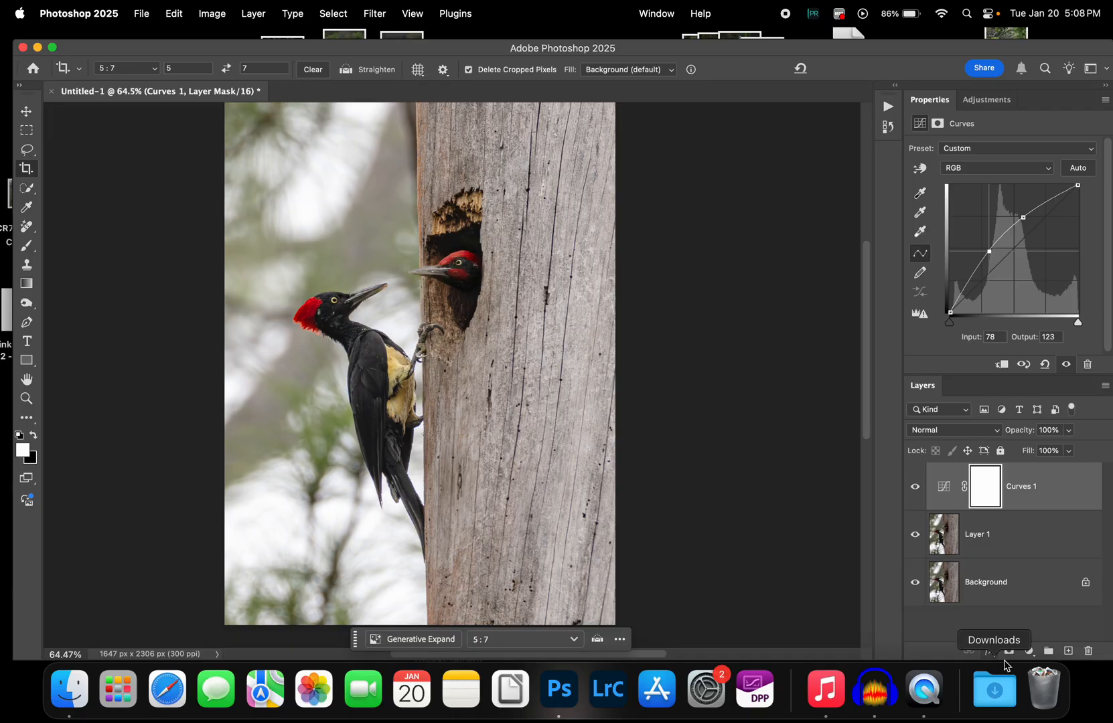
- Add a Vibrance adjustment layer and set its vibrance to +75
click(1030, 651)
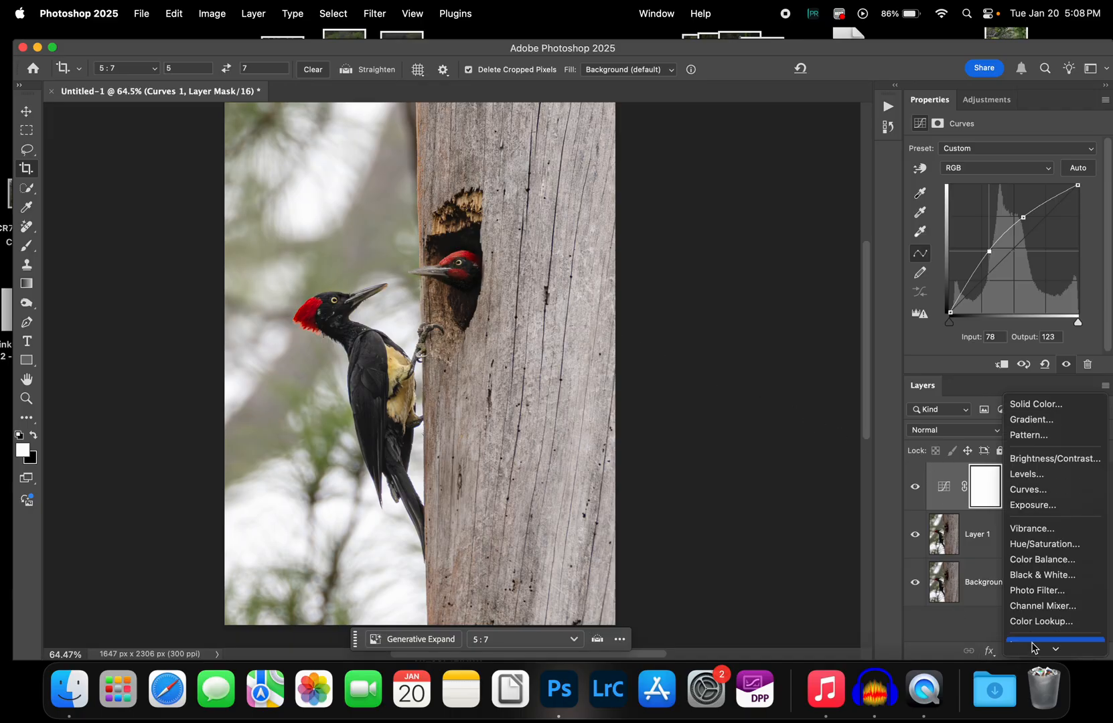
click(1049, 535)
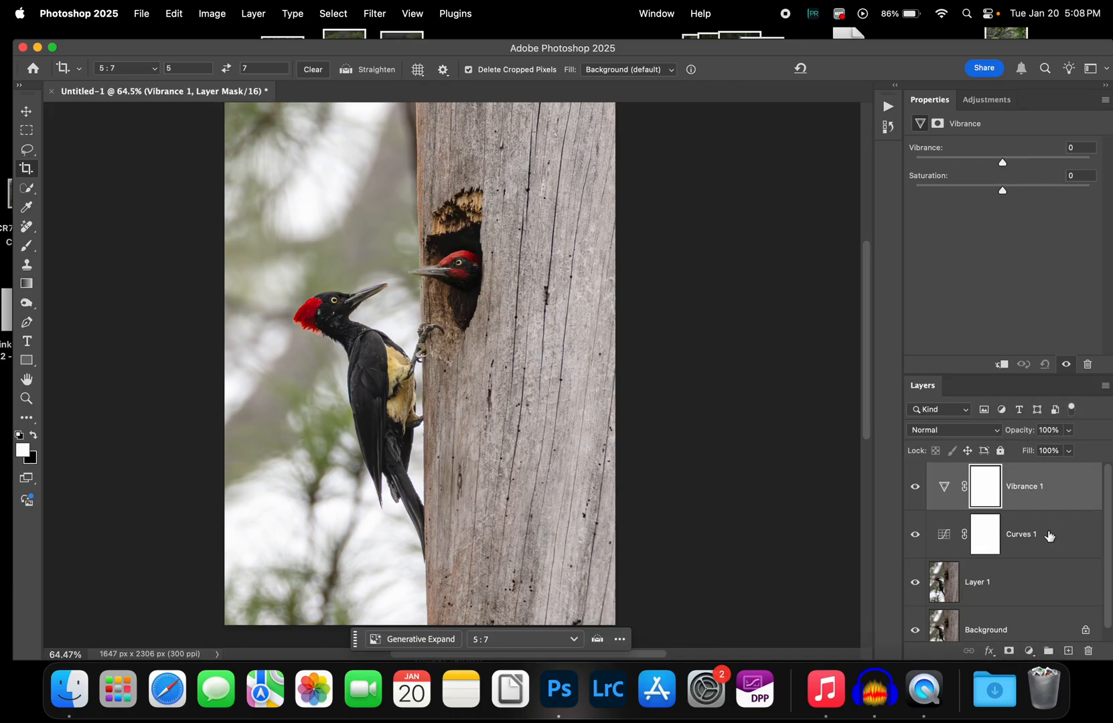
click(985, 493)
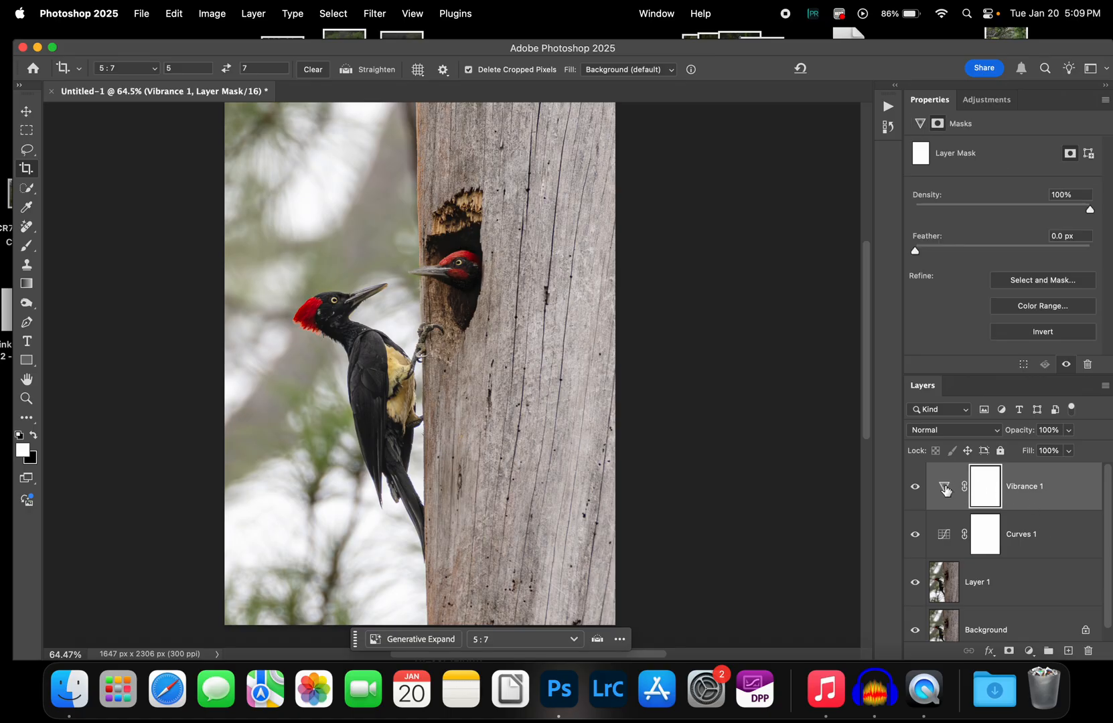
click(945, 491)
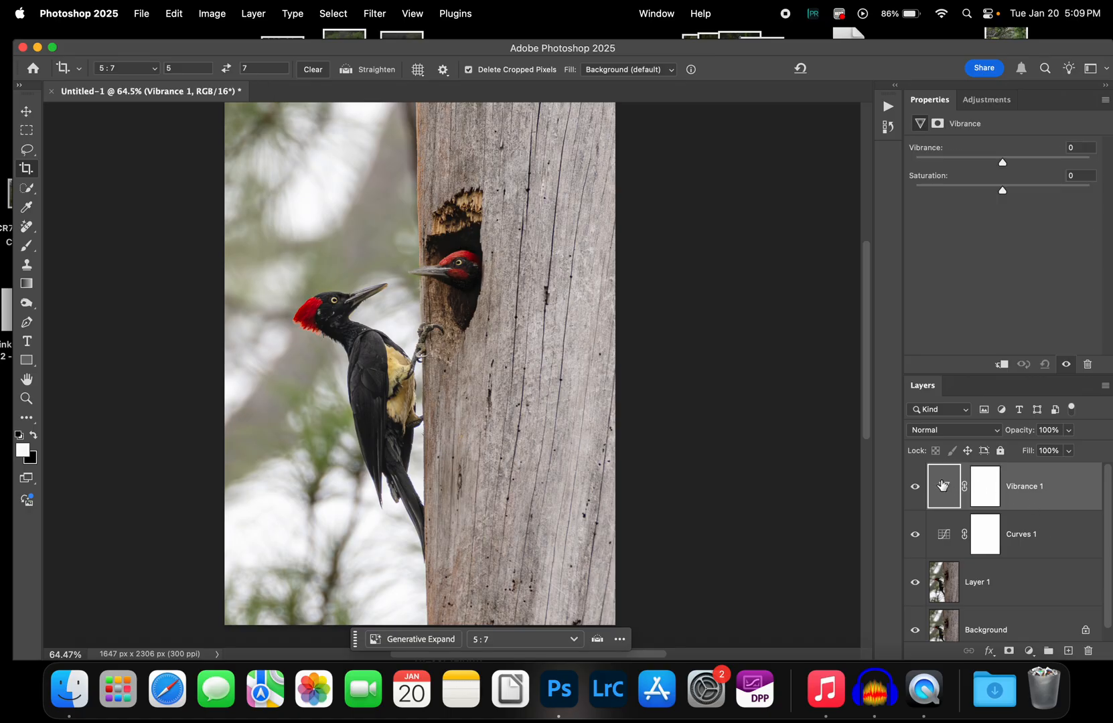
drag(1003, 166, 1092, 161)
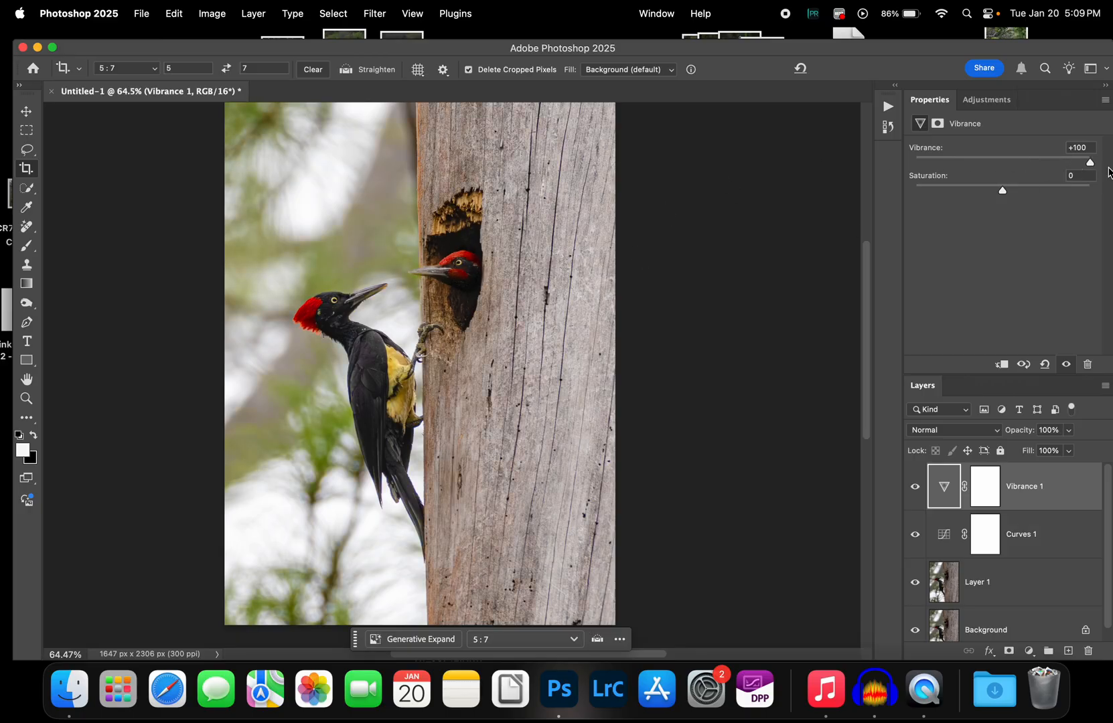
drag(1092, 163, 1057, 163)
- Invert the Vibrance layer's mask to black and paint white over the nest-hole woodpecker's head
click(991, 489)
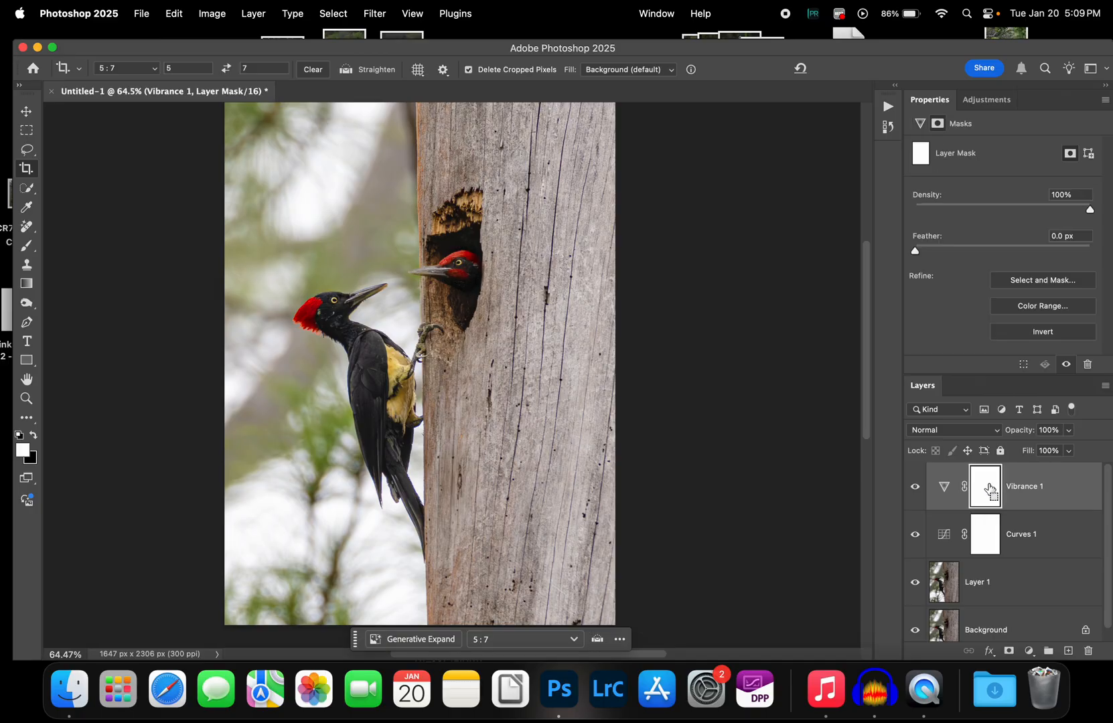
key(super+i)
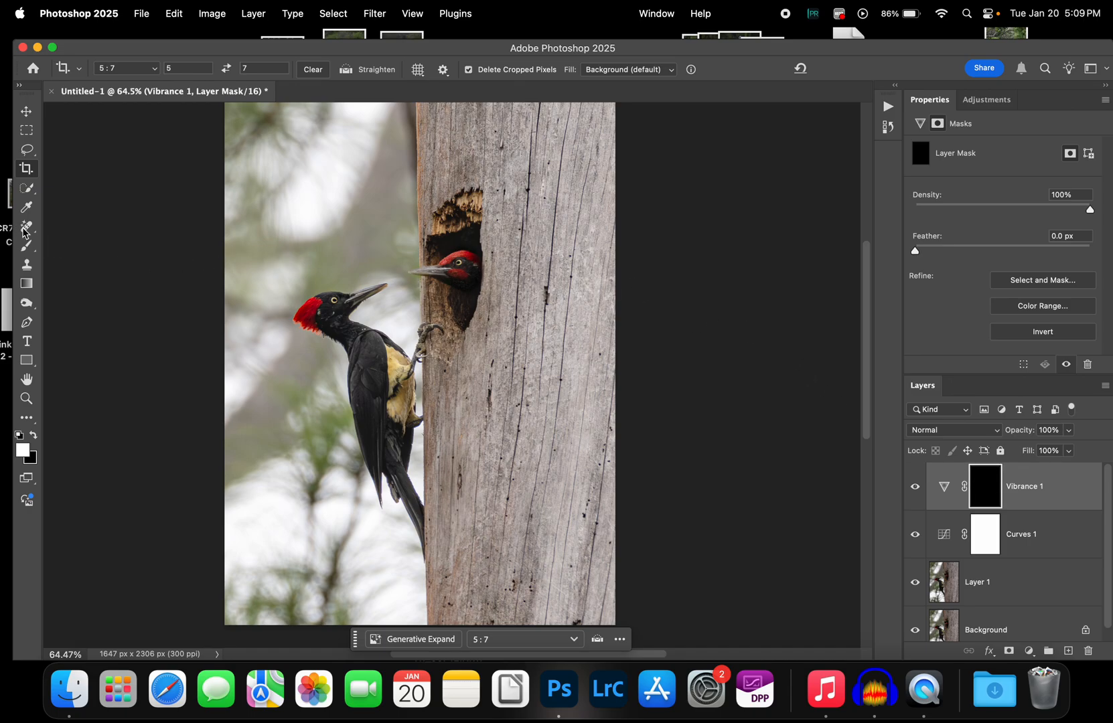
click(30, 246)
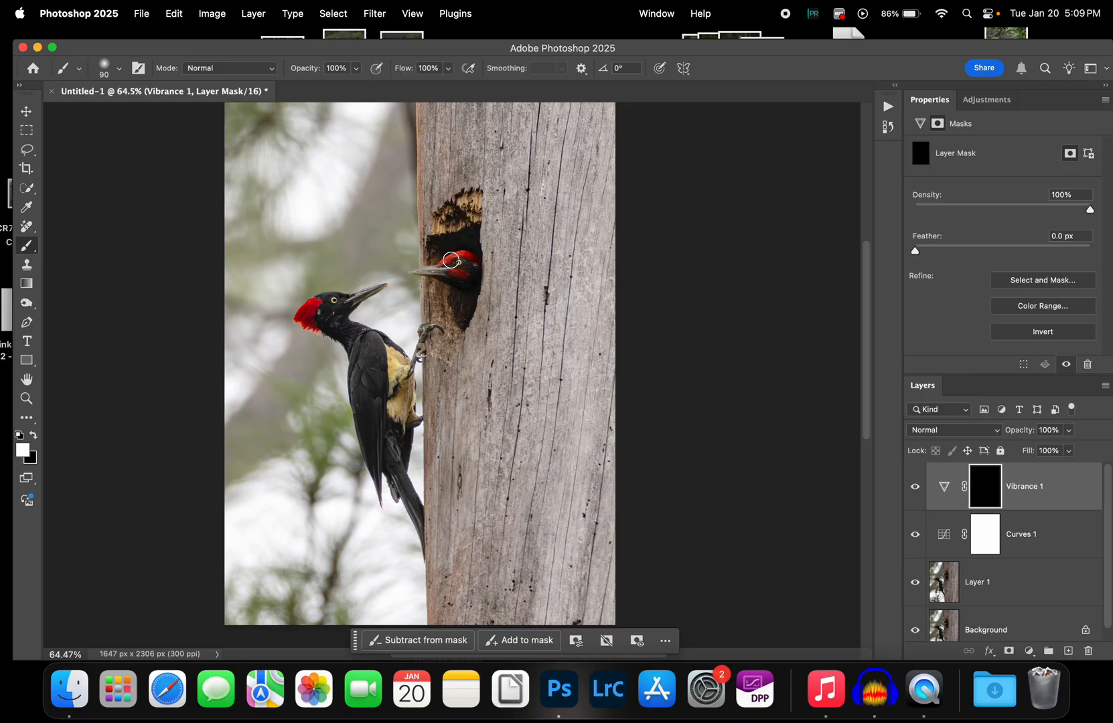
drag(445, 265, 463, 257)
- Set the Vibrance adjustment layer's saturation to +19
click(942, 491)
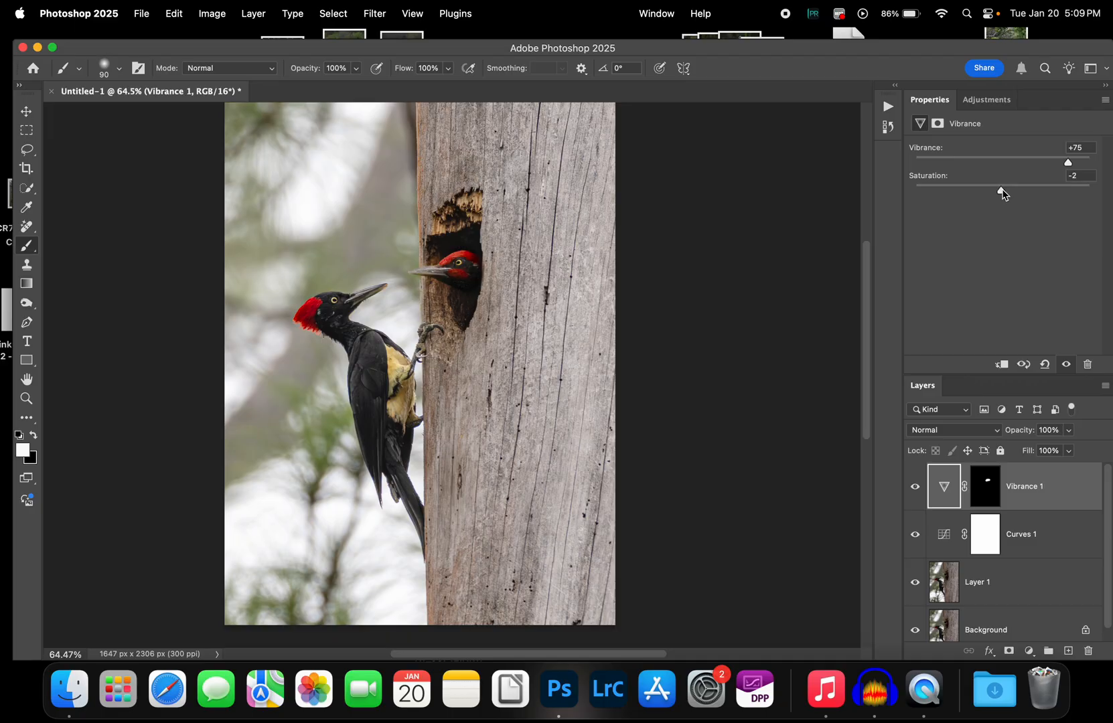
mouse_move(1003, 193)
mouse_down()
mouse_move(1045, 194)
mouse_move(1022, 193)
mouse_up()
- Flatten the image with its Curves and Vibrance adjustments, then duplicate the flattened Background layer
right_click(1069, 555)
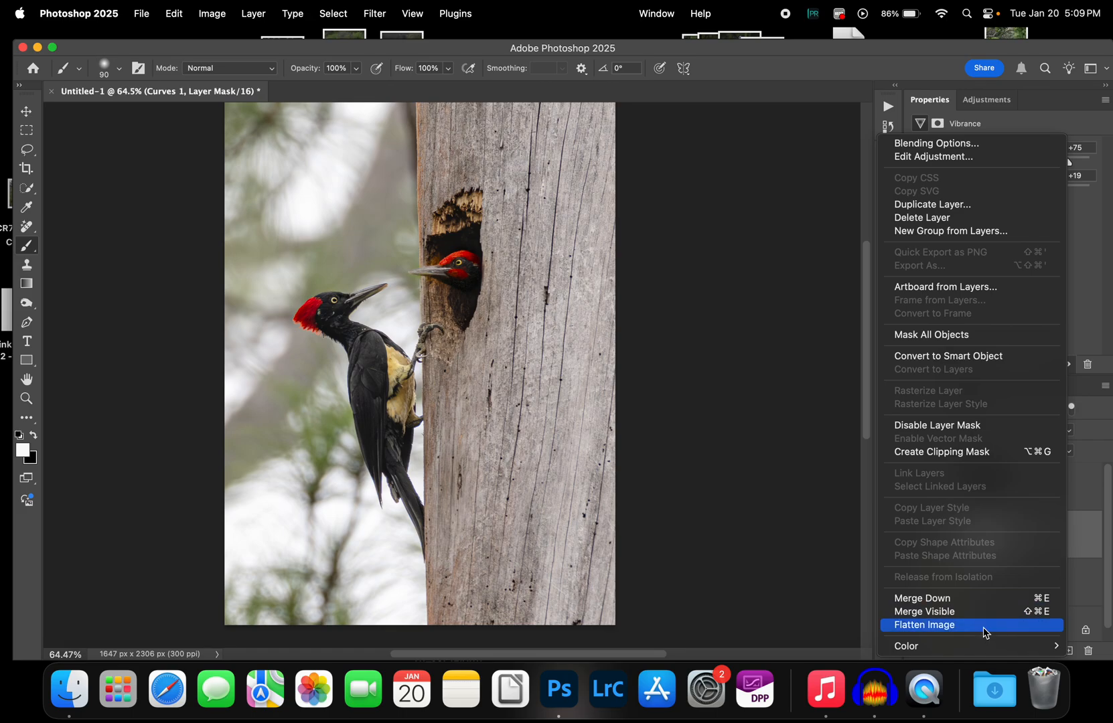
click(983, 631)
key(super+j)
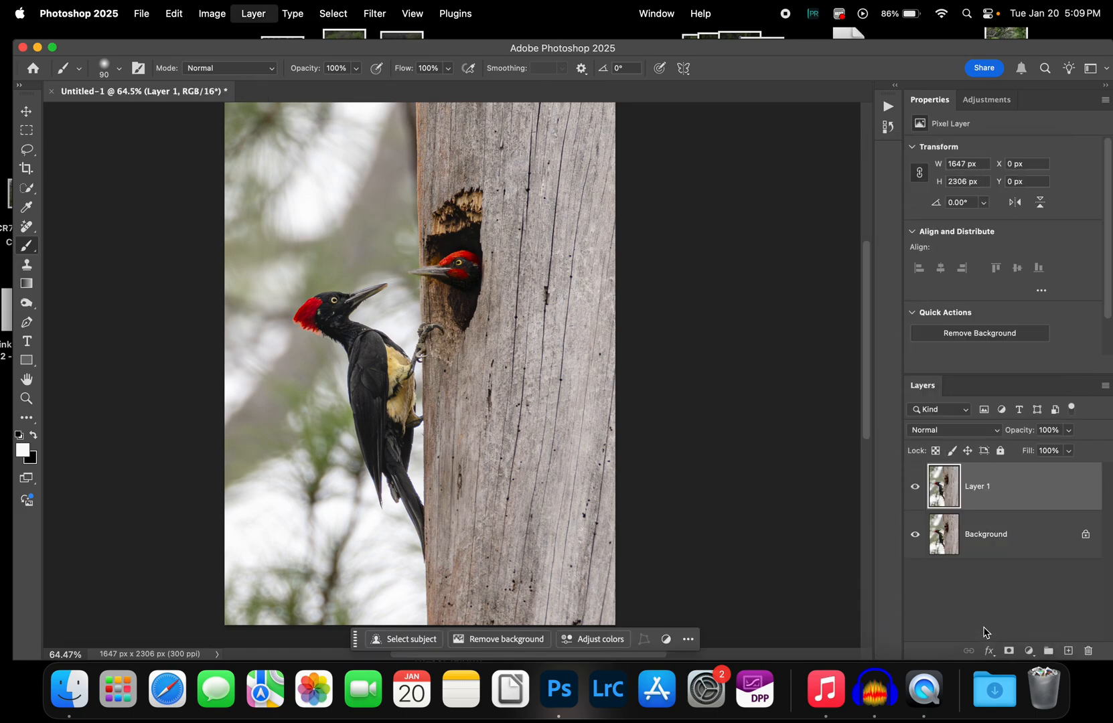
- Sharpen the subject on Layer 1 in Topaz Photo AI using the Lens blur model at strength 5, and return the result to Photoshop
click(378, 15)
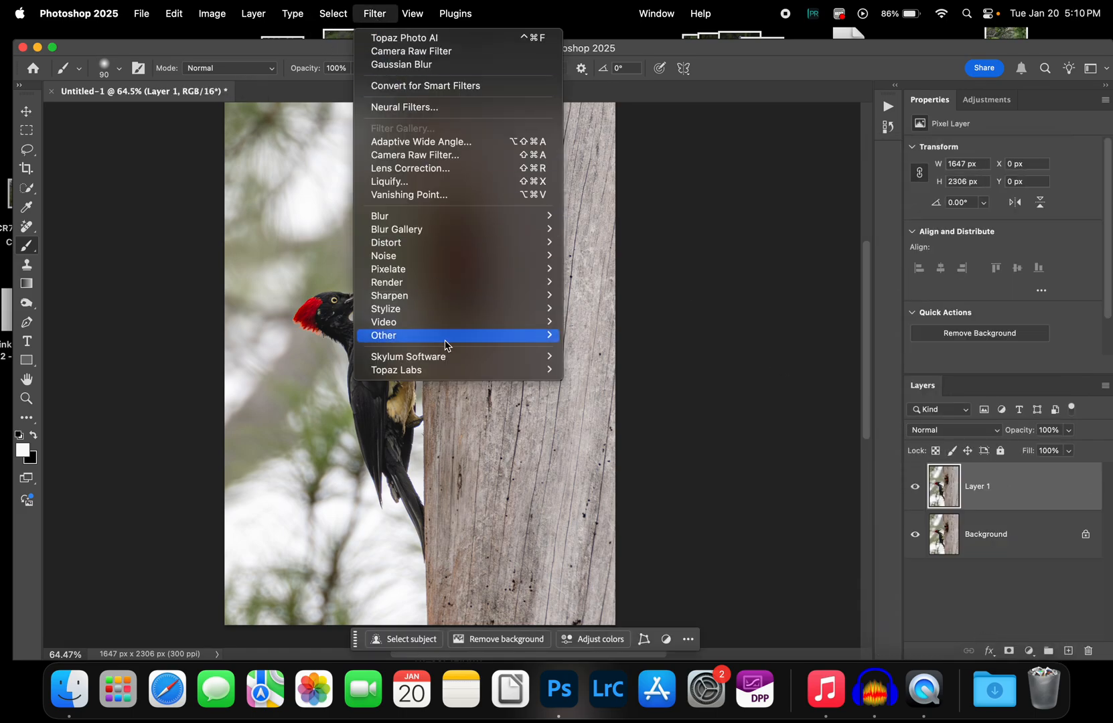
mouse_move(450, 371)
click(610, 375)
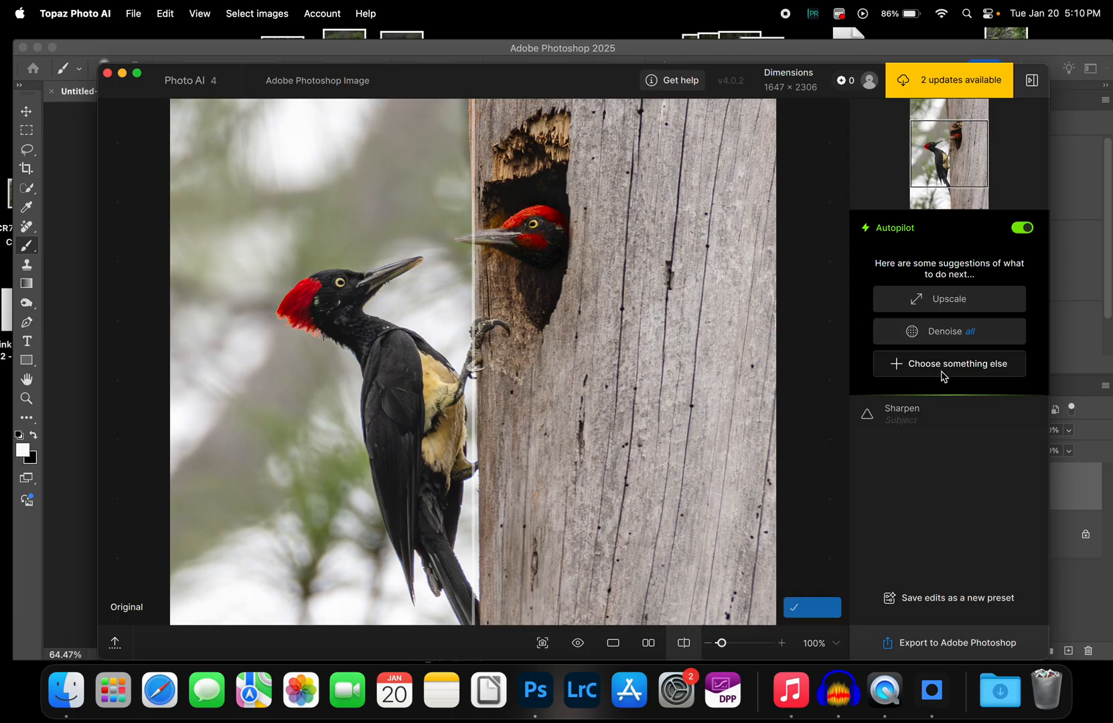
click(944, 420)
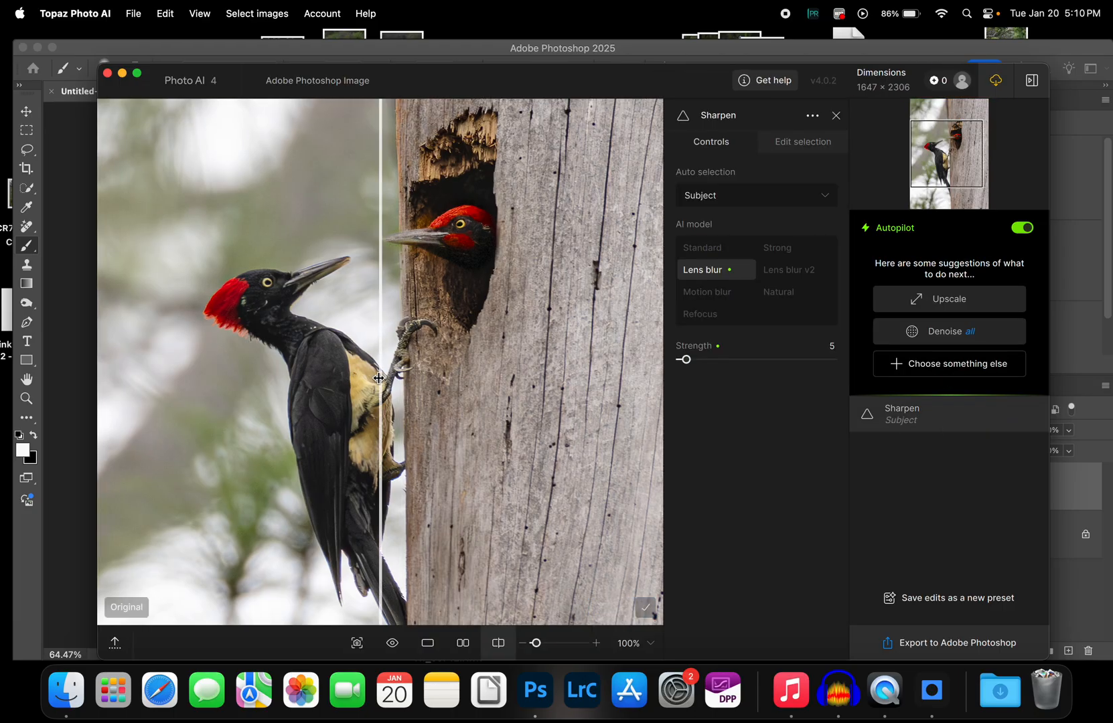
drag(381, 380, 169, 392)
click(1006, 642)
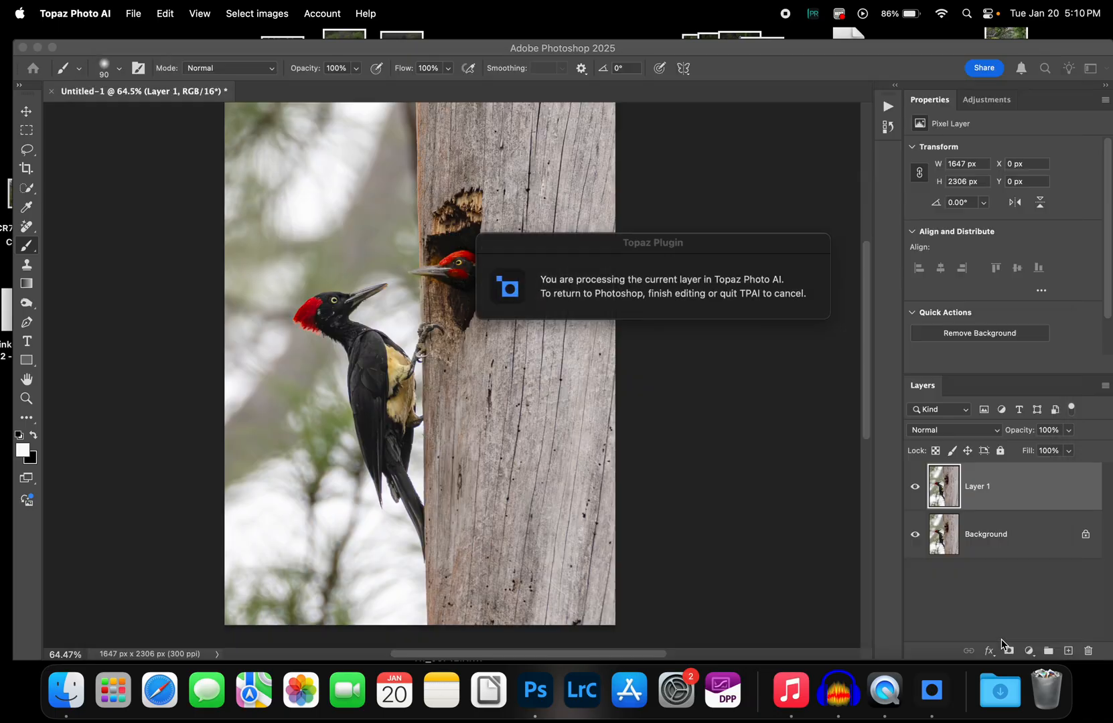
click(142, 13)
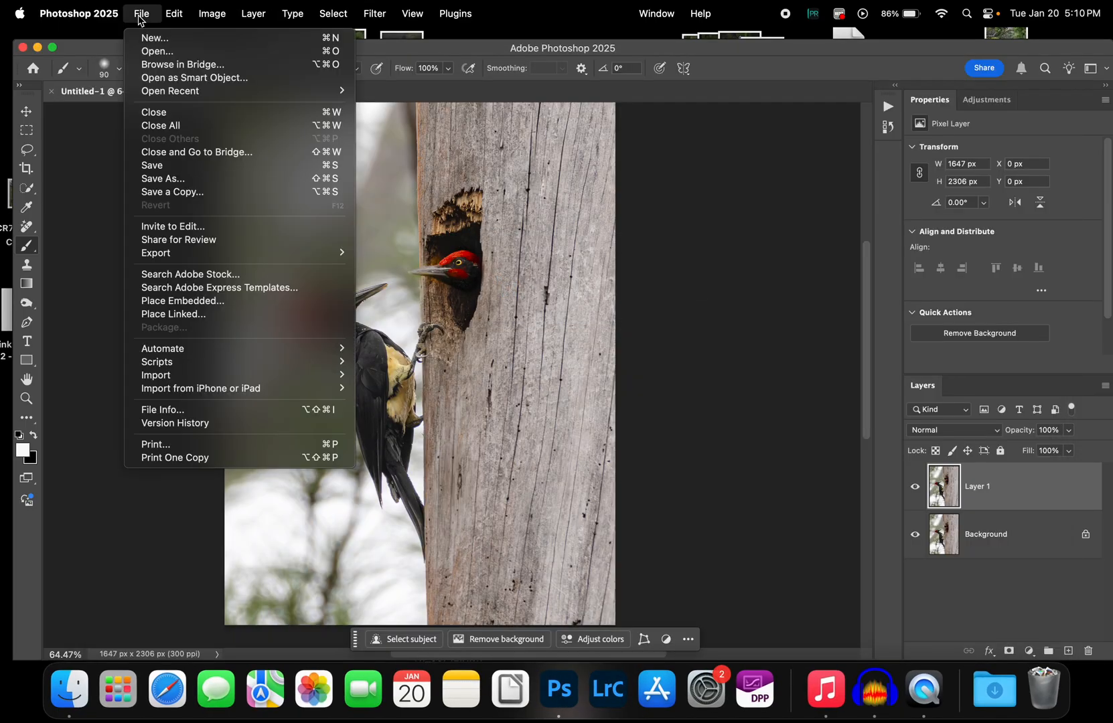
mouse_move(215, 255)
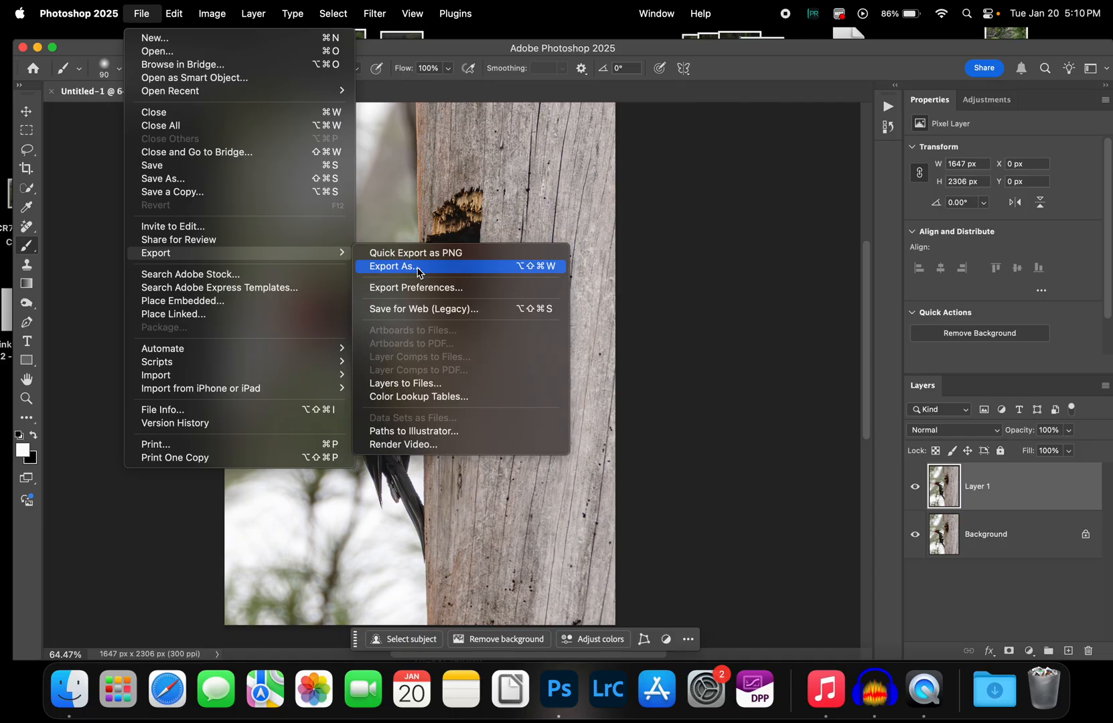
click(767, 282)
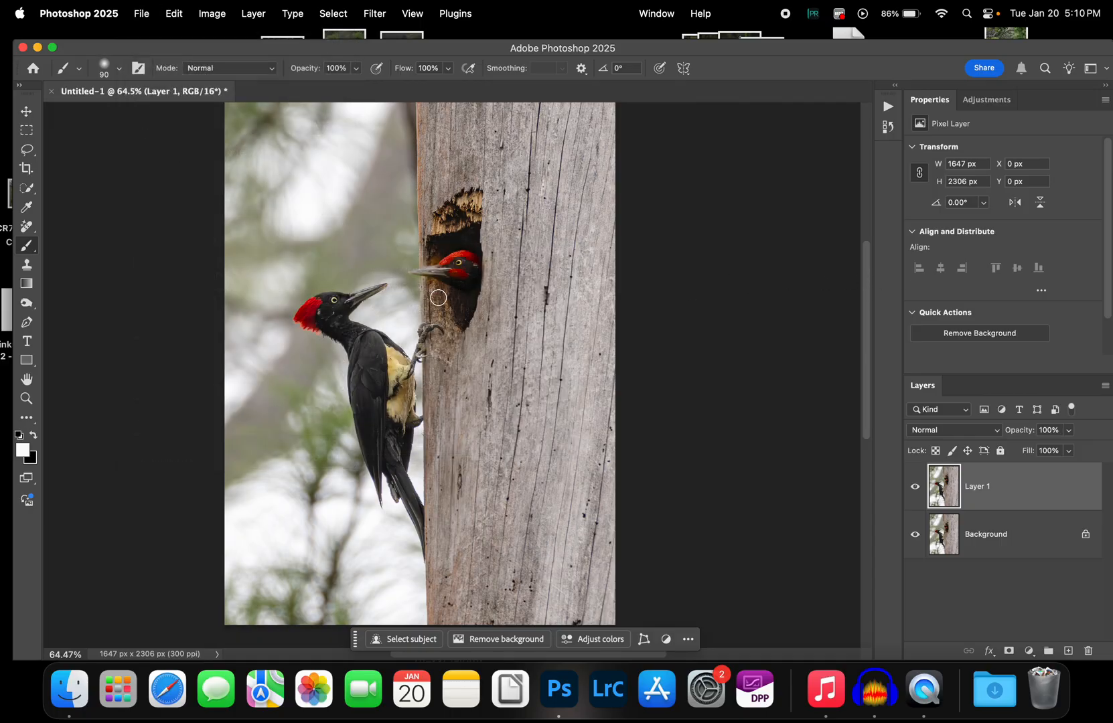
scroll(438, 297, up, 5)
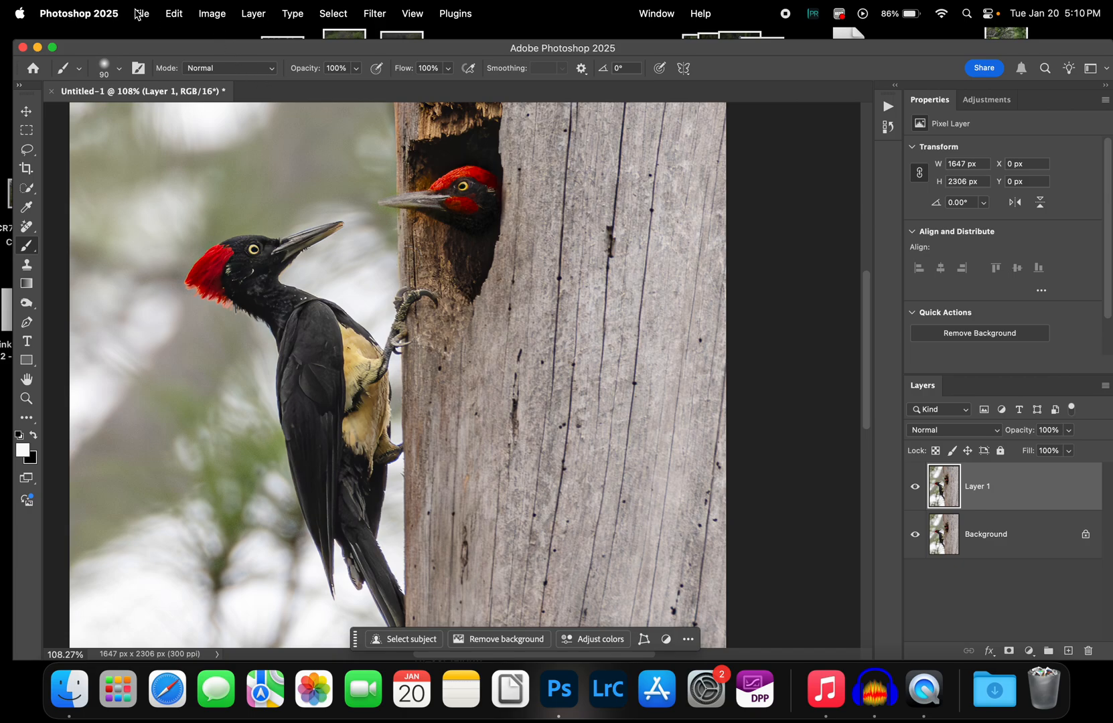
- Export the composite as JPG at quality 6, named Untitled-1, into the antique edited folder, and close the document without saving changes
click(138, 13)
mouse_move(239, 254)
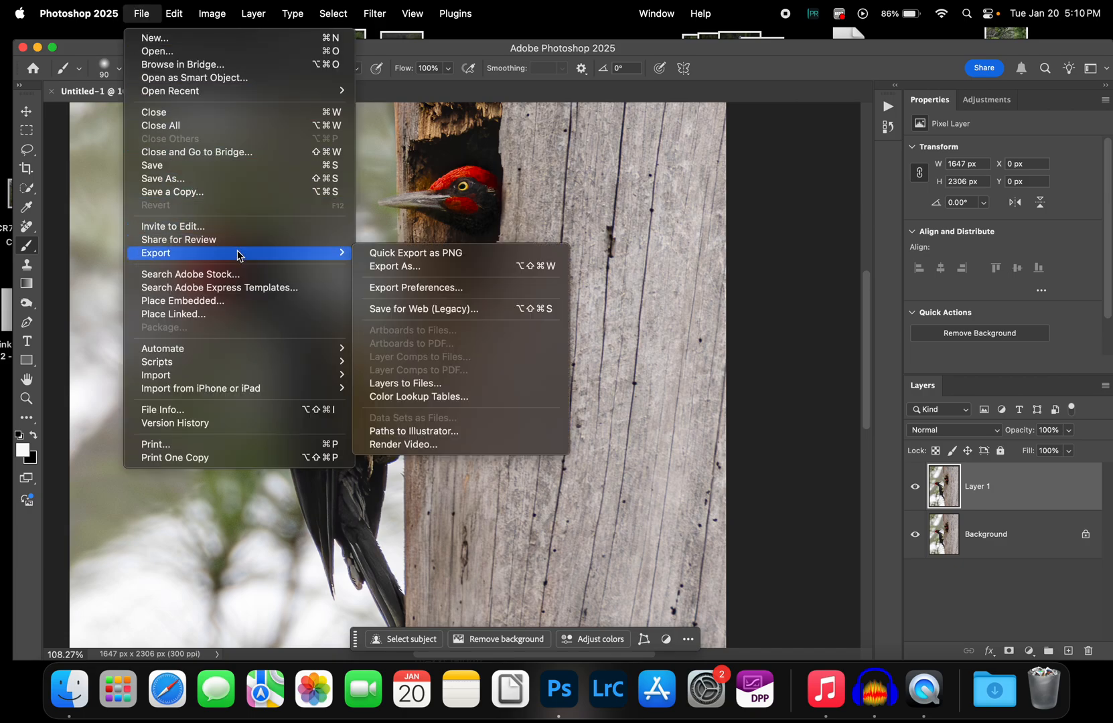
click(400, 267)
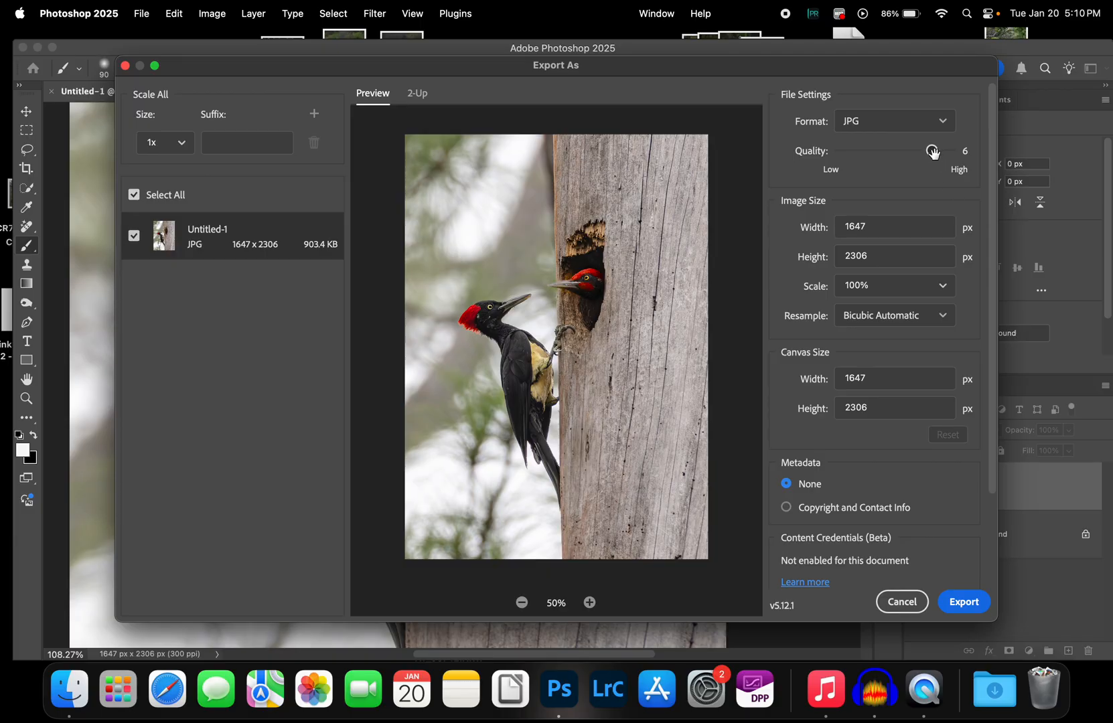
click(987, 600)
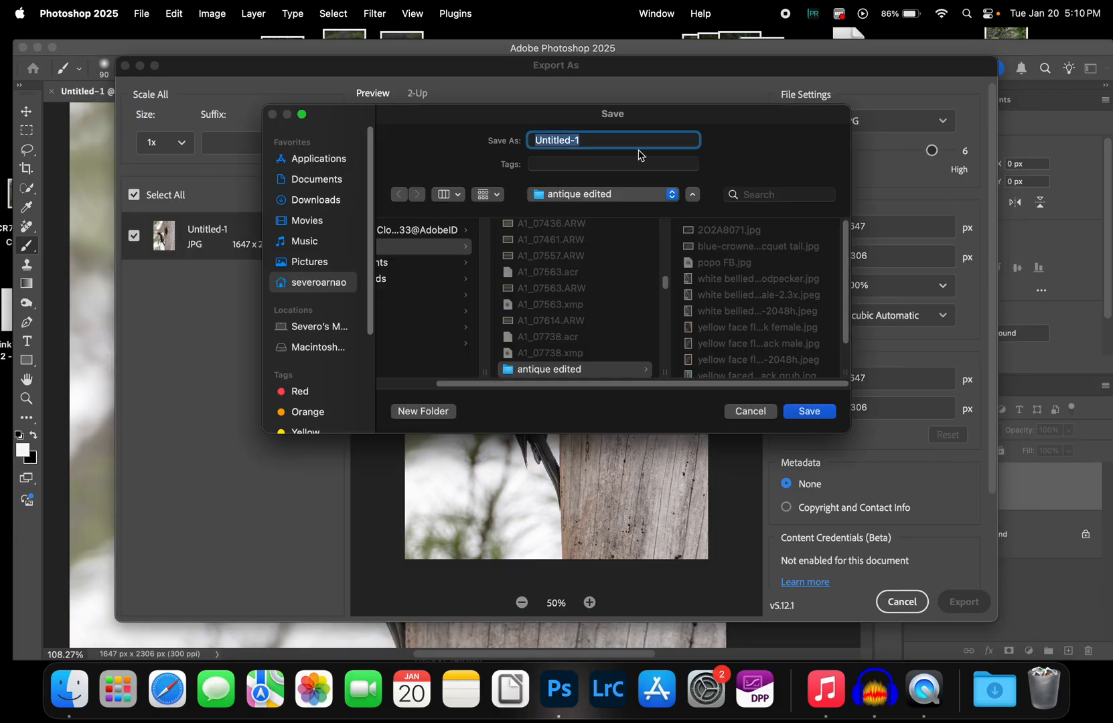
click(808, 410)
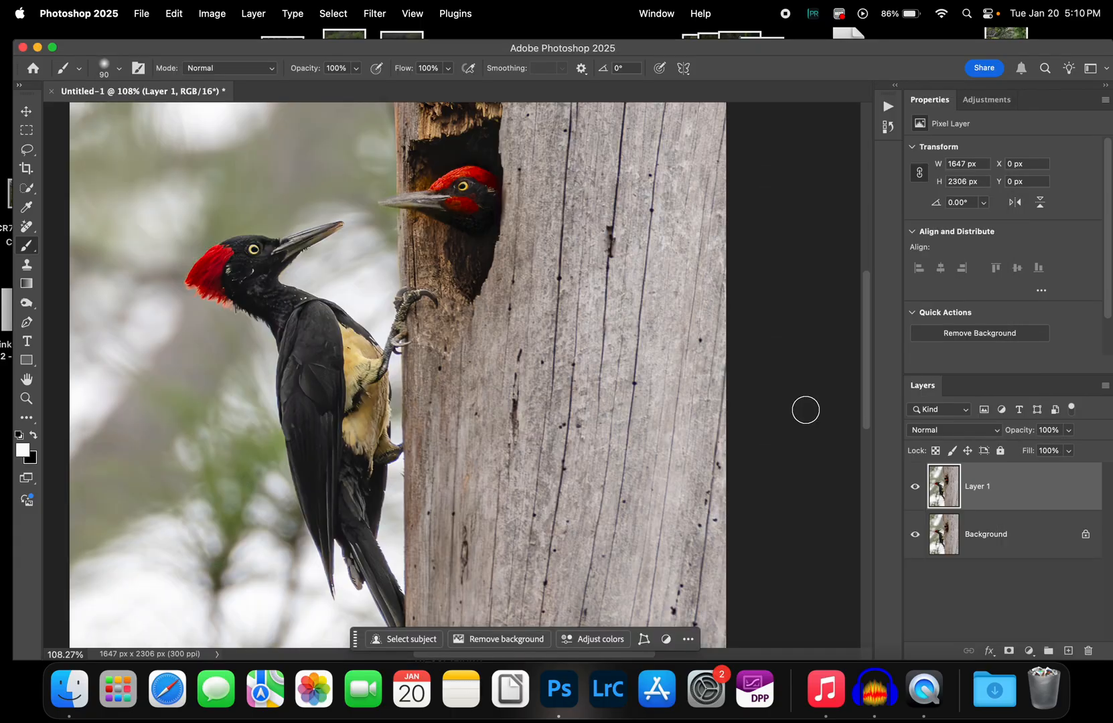
click(23, 47)
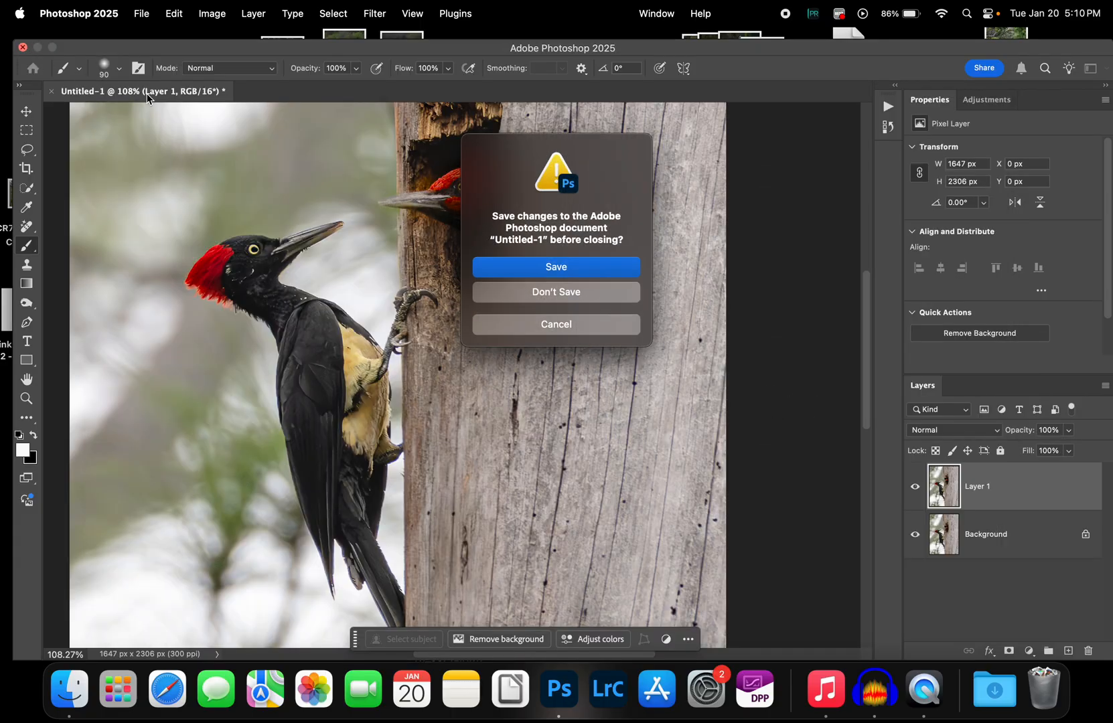
click(554, 293)
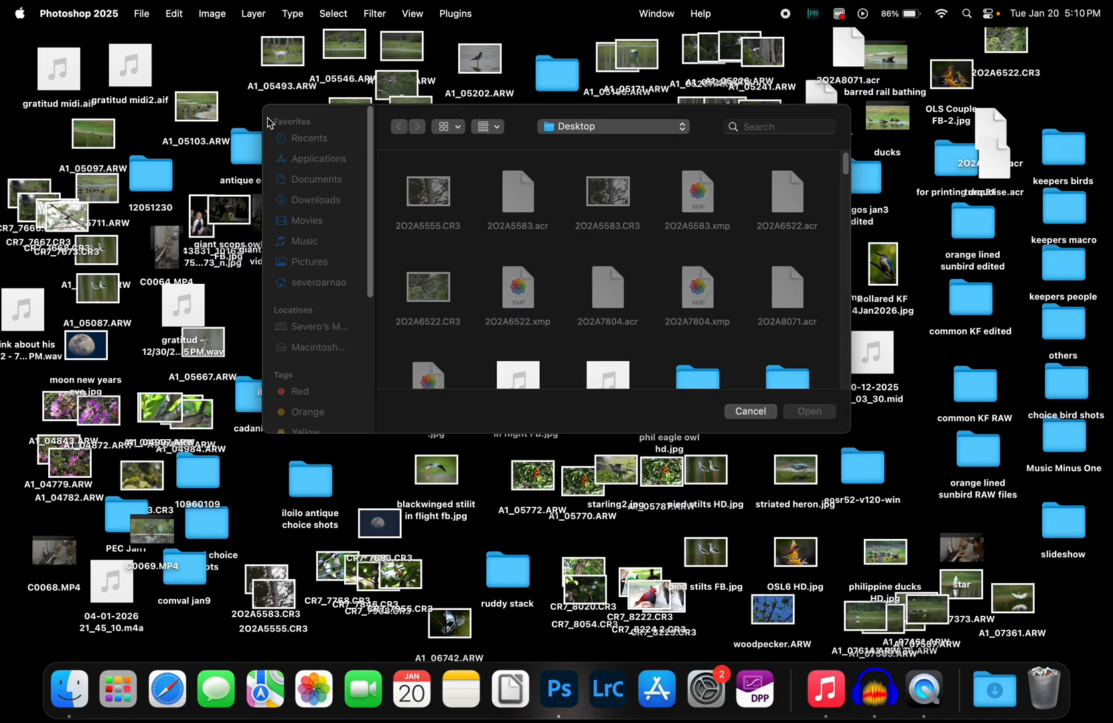
- Open Untitled-1.jpg from the antique edited desktop folder in Preview, examine the finished composite full screen, and close it
click(346, 130)
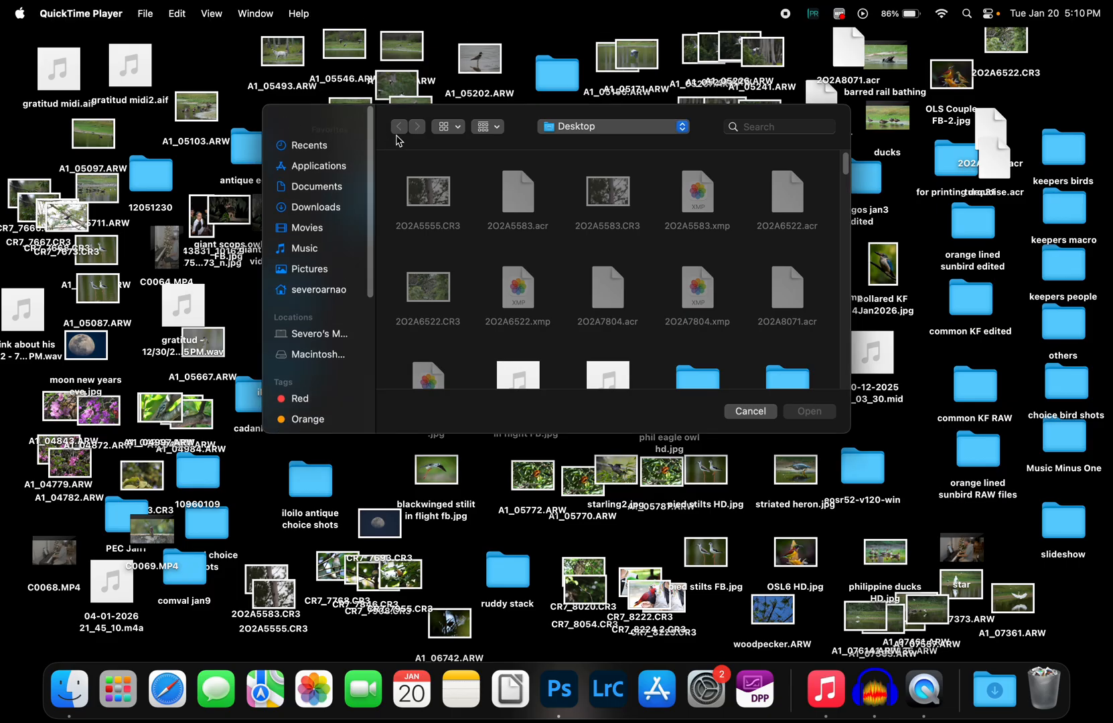
drag(251, 154, 212, 165)
double_click(211, 164)
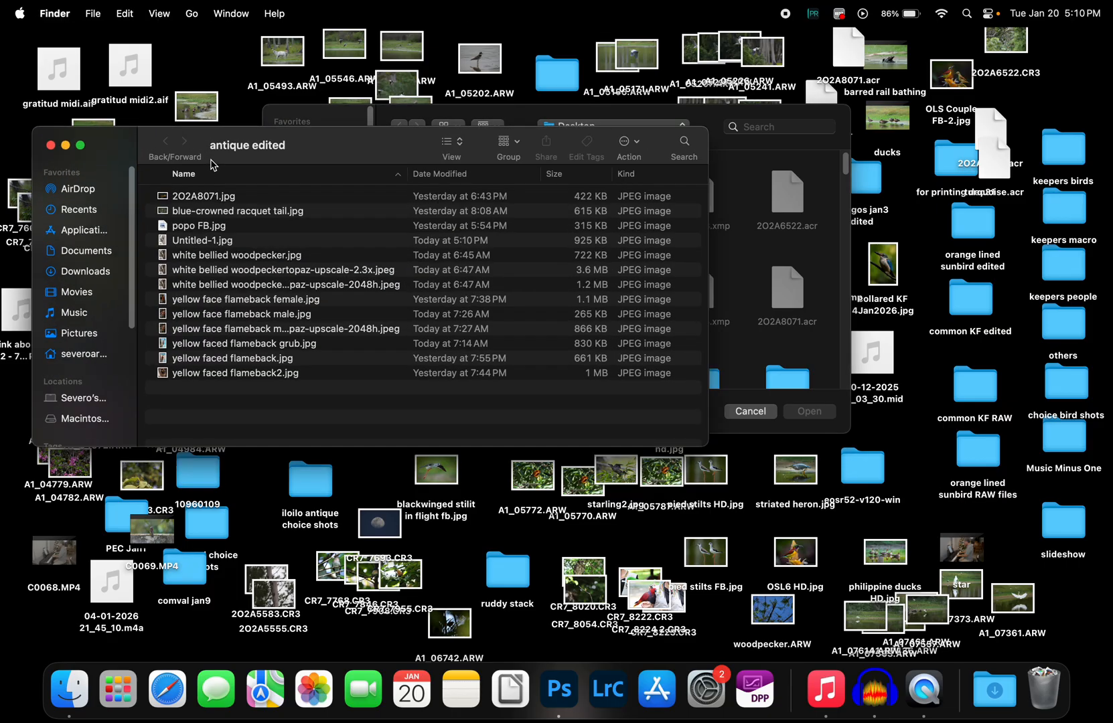
double_click(209, 242)
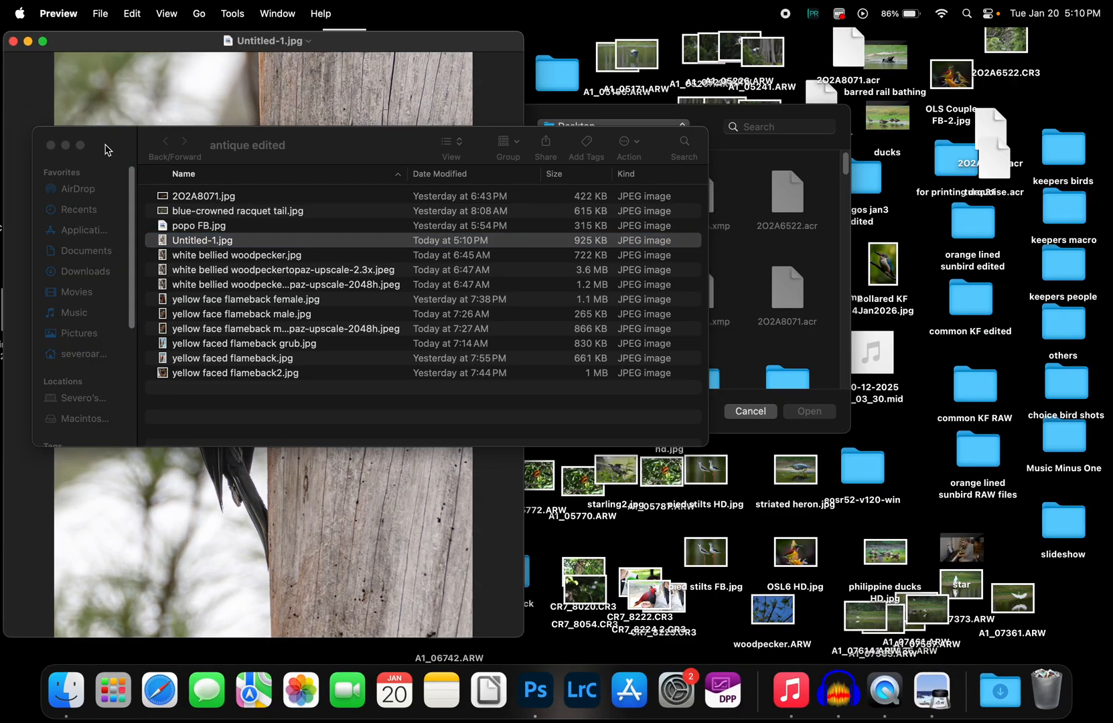
click(43, 42)
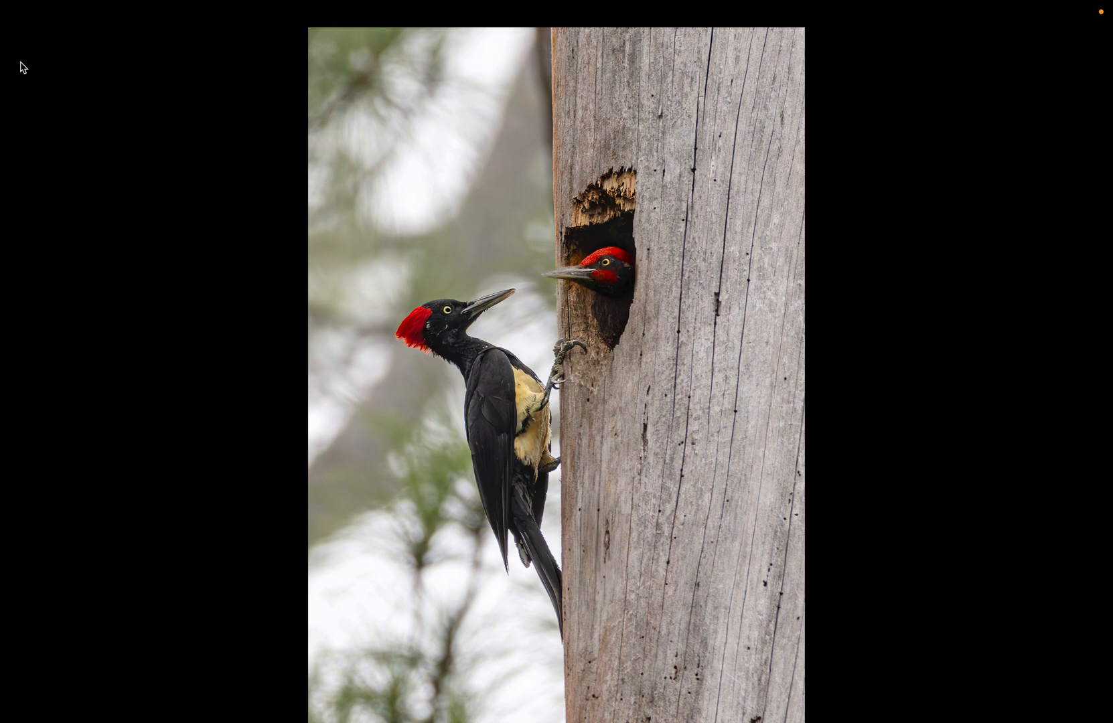
mouse_move(83, 4)
click(10, 39)
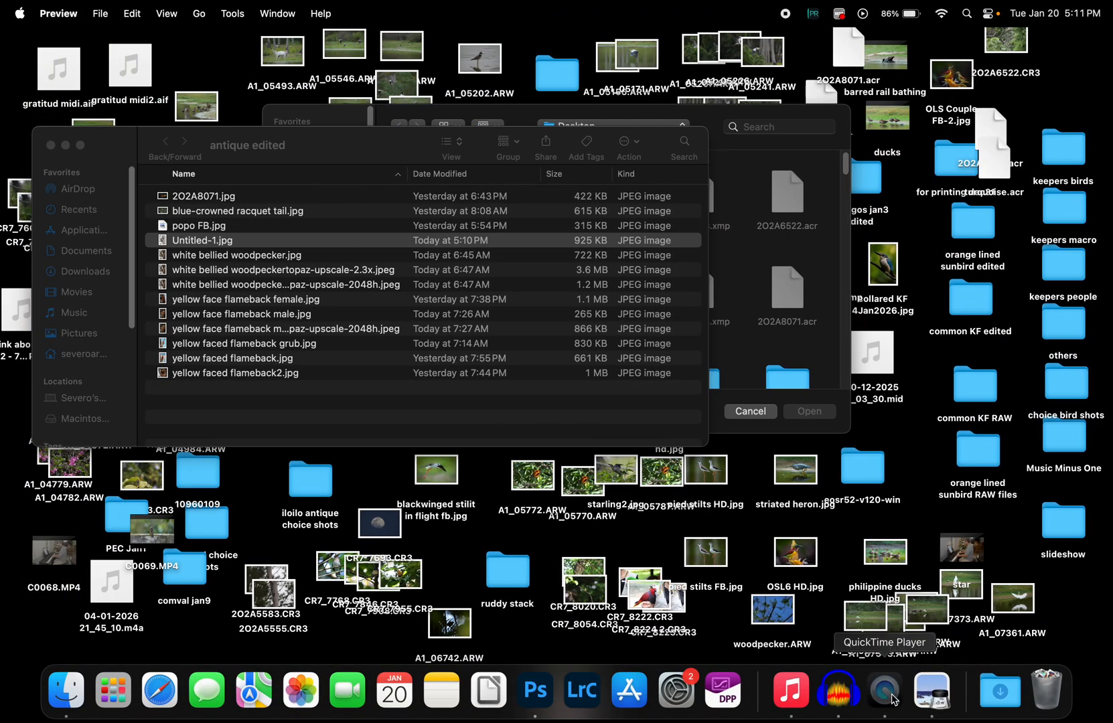
click(894, 700)
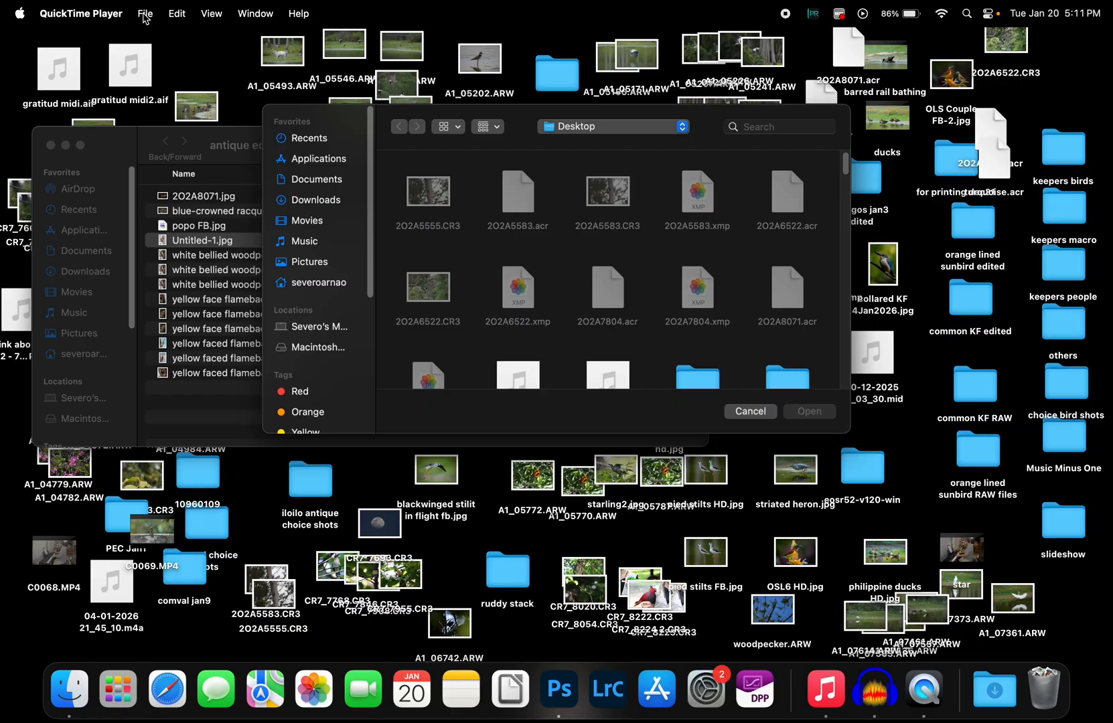
click(145, 14)
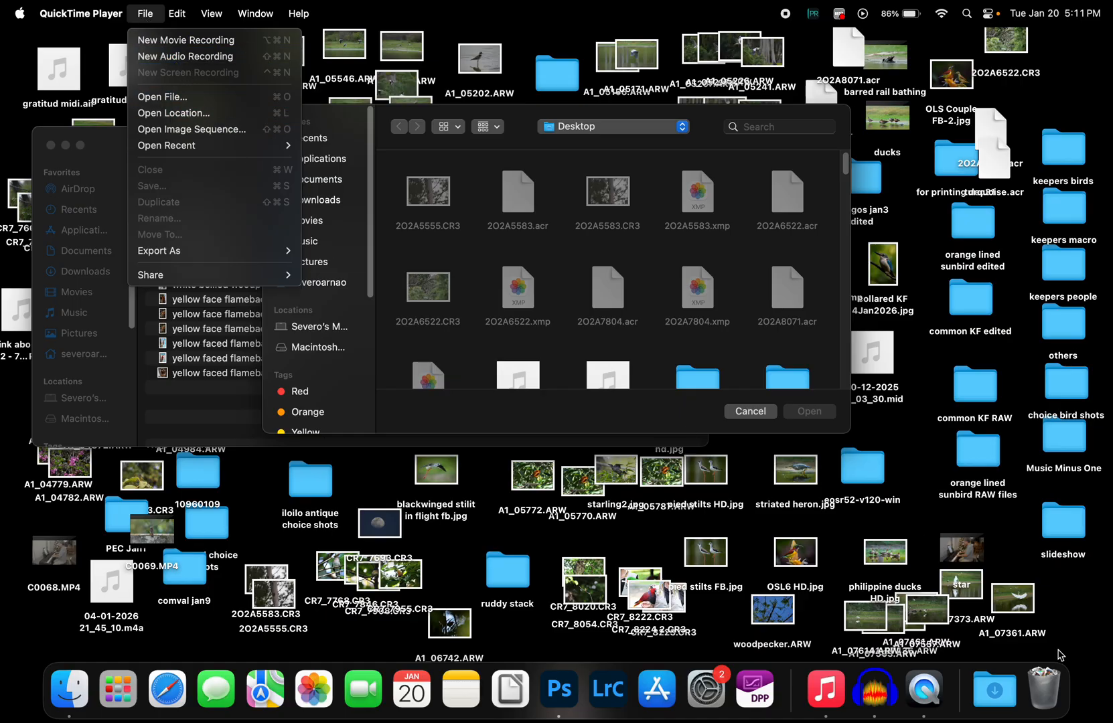
click(926, 695)
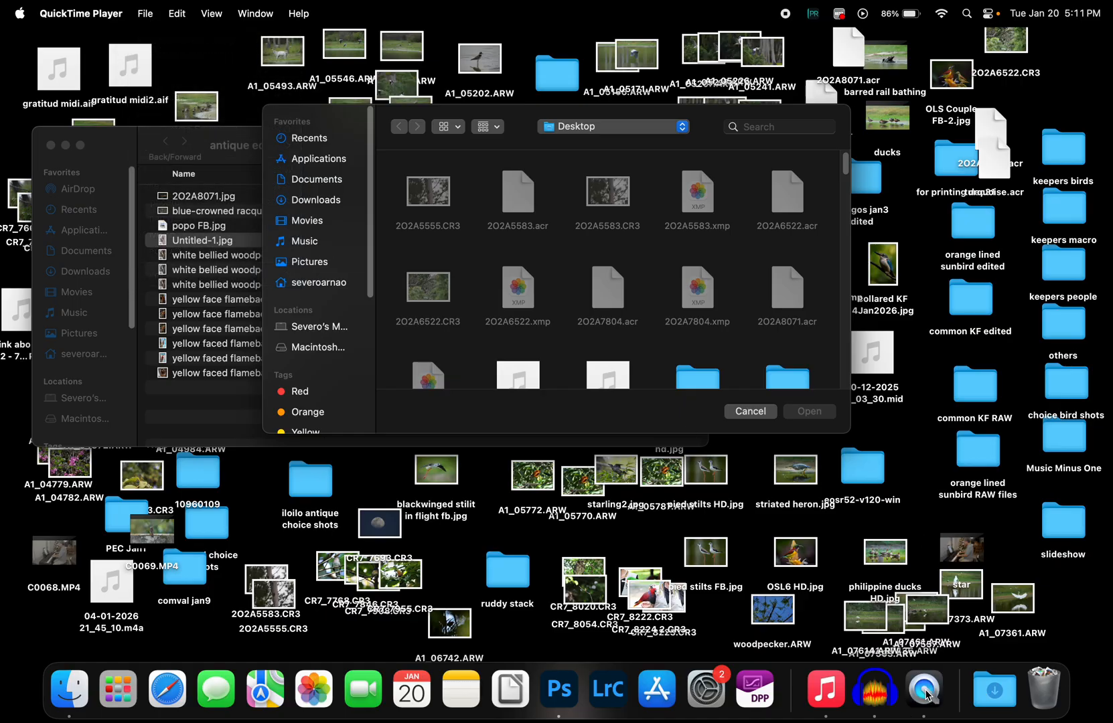